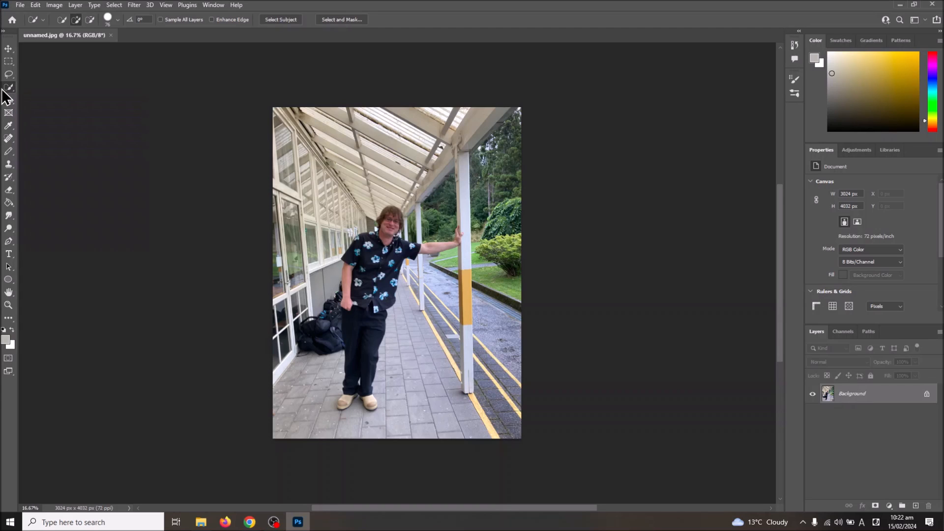
# Use the Quick Selection tool to select part of the veranda roof and the glass wall behind the man.
pyautogui.rightClick(3, 91)
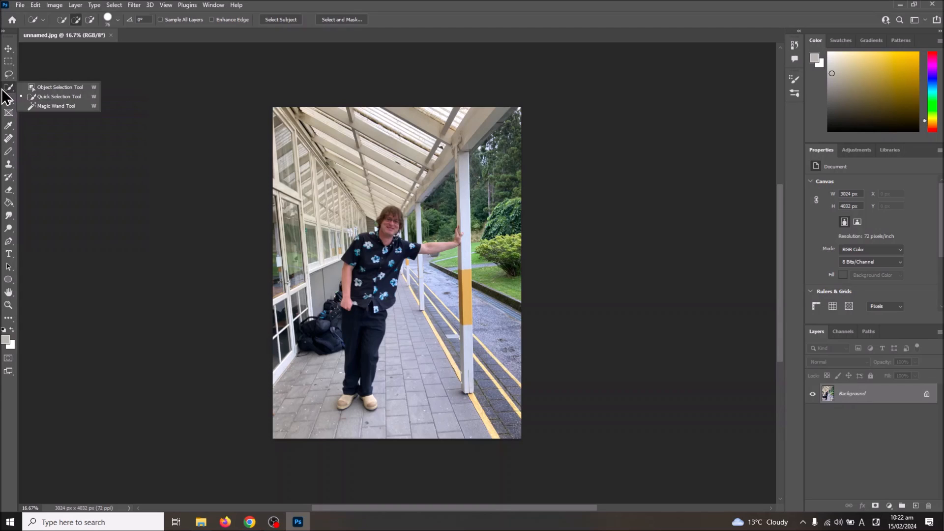
pyautogui.click(55, 99)
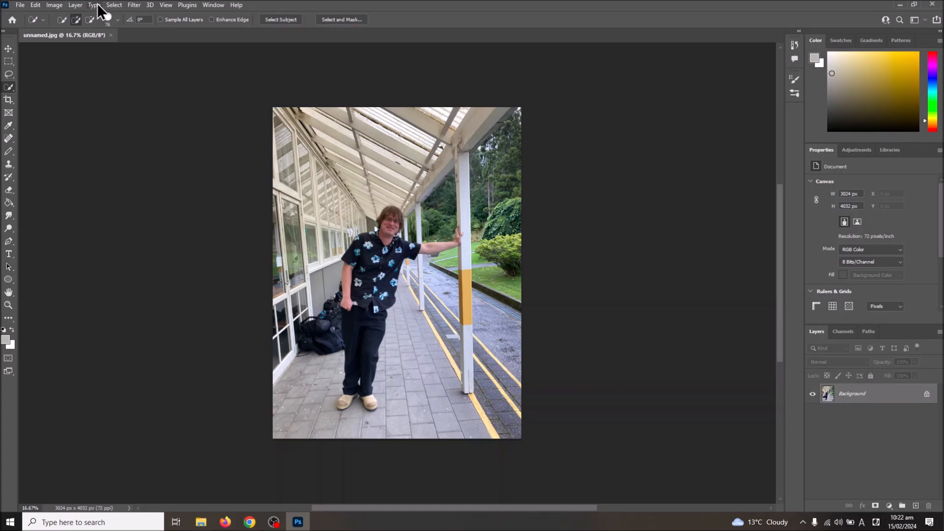
pyautogui.click(112, 19)
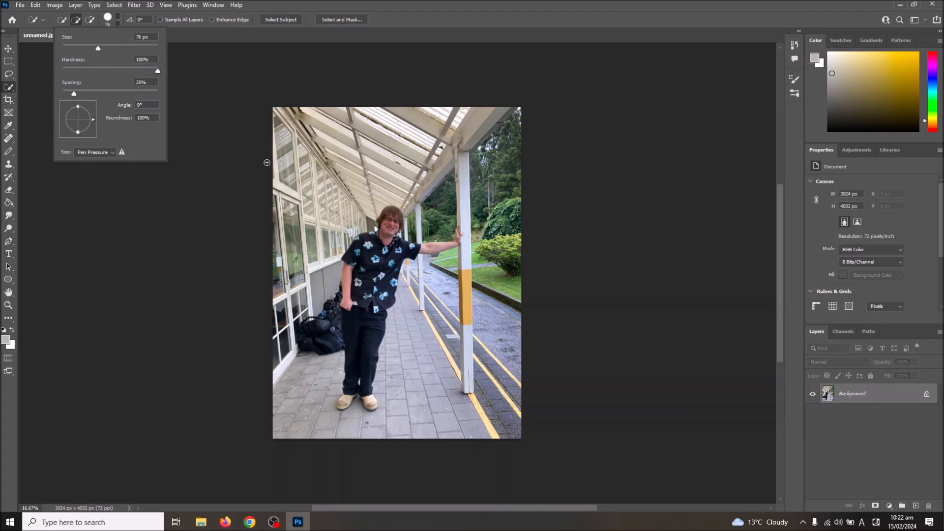
pyautogui.click(247, 153)
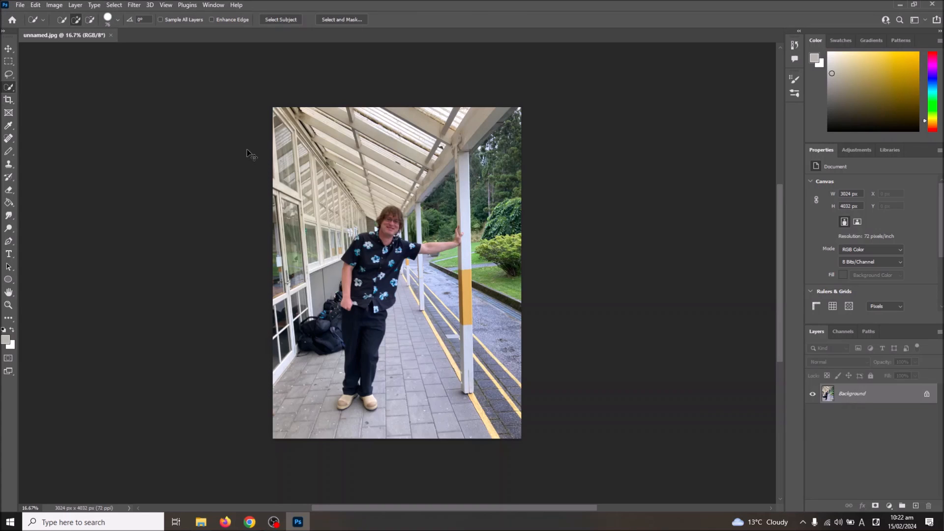
pyautogui.hotkey('ctrl', '+')
pyautogui.hotkey('ctrl', '+')
pyautogui.hotkey('ctrl', '+')
pyautogui.scroll(5, 213, 123)
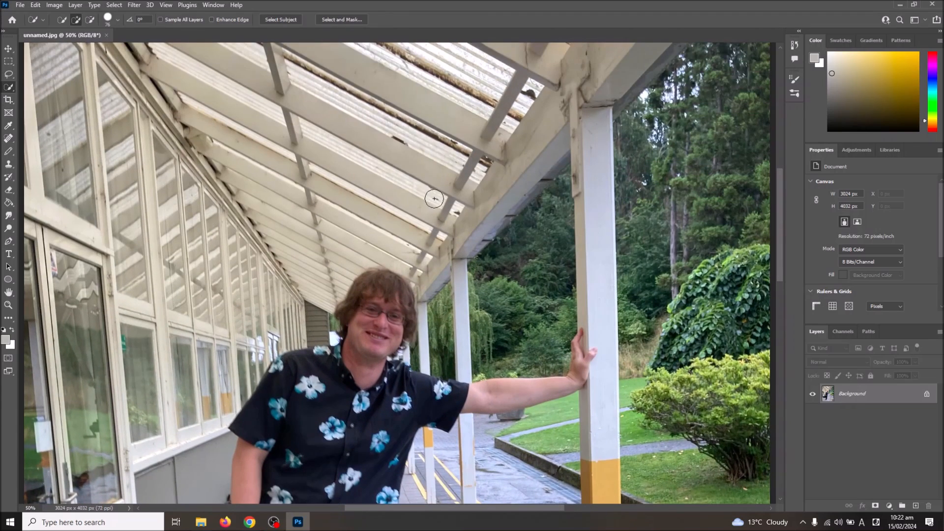
pyautogui.moveTo(434, 199)
pyautogui.mouseDown()
pyautogui.moveTo(321, 201)
pyautogui.moveTo(263, 254)
pyautogui.moveTo(278, 242)
pyautogui.moveTo(296, 300)
pyautogui.mouseUp()
pyautogui.moveTo(288, 335)
pyautogui.mouseDown()
pyautogui.moveTo(179, 398)
pyautogui.moveTo(154, 393)
pyautogui.moveTo(116, 356)
pyautogui.moveTo(45, 195)
pyautogui.moveTo(6, 292)
pyautogui.moveTo(2, 358)
pyautogui.moveTo(30, 343)
pyautogui.moveTo(34, 226)
pyautogui.mouseUp()
pyautogui.click(31, 451)
# Extend the selection over the rest of the roof, the trees and the upper post, down to the man's outstretched arm.
pyautogui.click(89, 19)
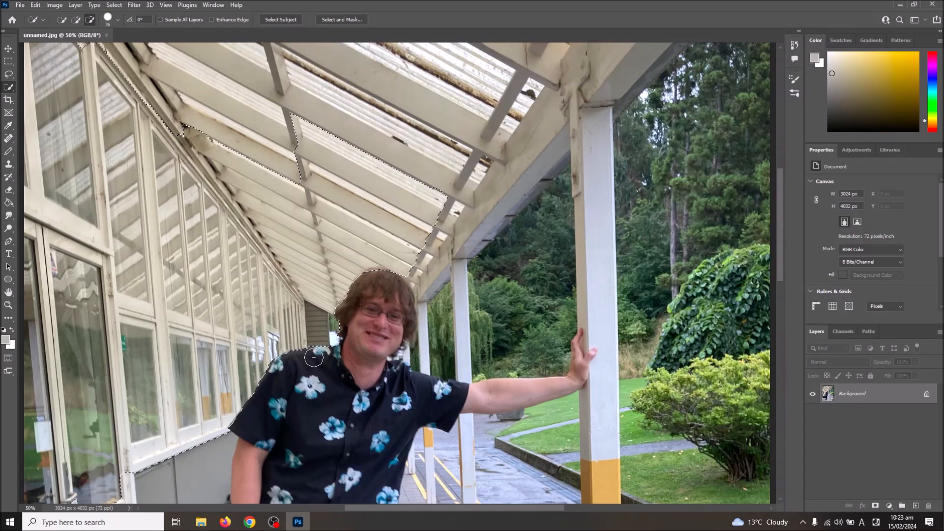
pyautogui.click(76, 19)
pyautogui.scroll(2, 111, 161)
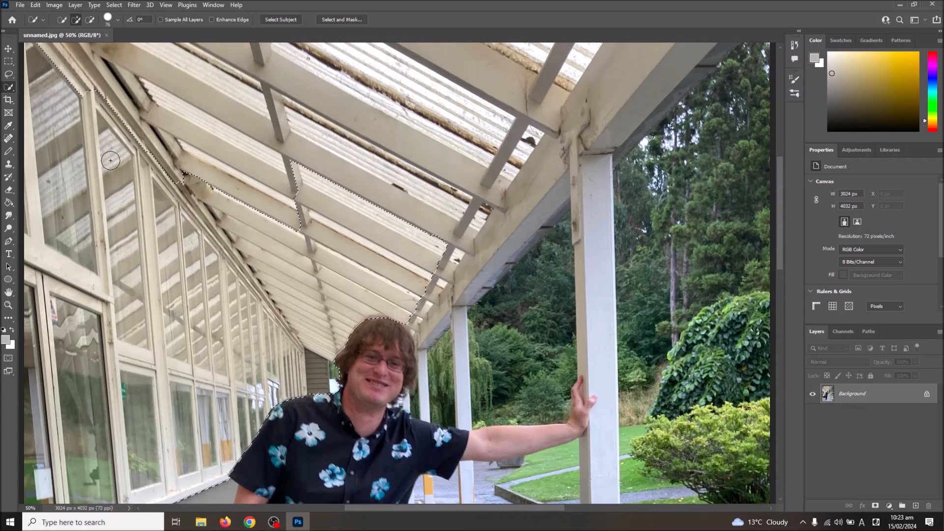
pyautogui.scroll(1, 111, 162)
pyautogui.moveTo(121, 173)
pyautogui.mouseDown()
pyautogui.moveTo(172, 190)
pyautogui.moveTo(295, 100)
pyautogui.moveTo(555, 102)
pyautogui.moveTo(725, 162)
pyautogui.moveTo(729, 419)
pyautogui.moveTo(541, 212)
pyautogui.moveTo(325, 212)
pyautogui.mouseUp()
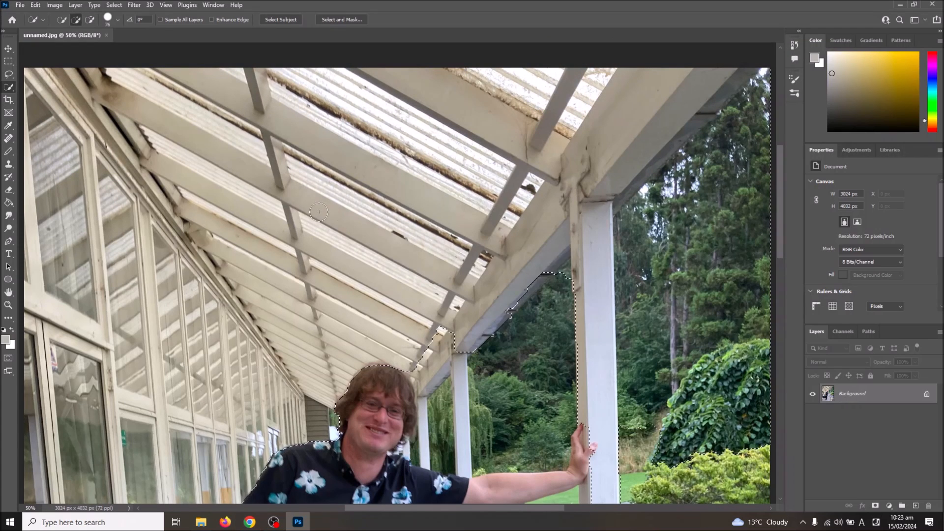
pyautogui.scroll(-1, 472, 245)
pyautogui.moveTo(492, 243)
pyautogui.mouseDown()
pyautogui.moveTo(541, 293)
pyautogui.moveTo(550, 264)
pyautogui.moveTo(510, 282)
pyautogui.moveTo(488, 335)
pyautogui.moveTo(414, 383)
pyautogui.mouseUp()
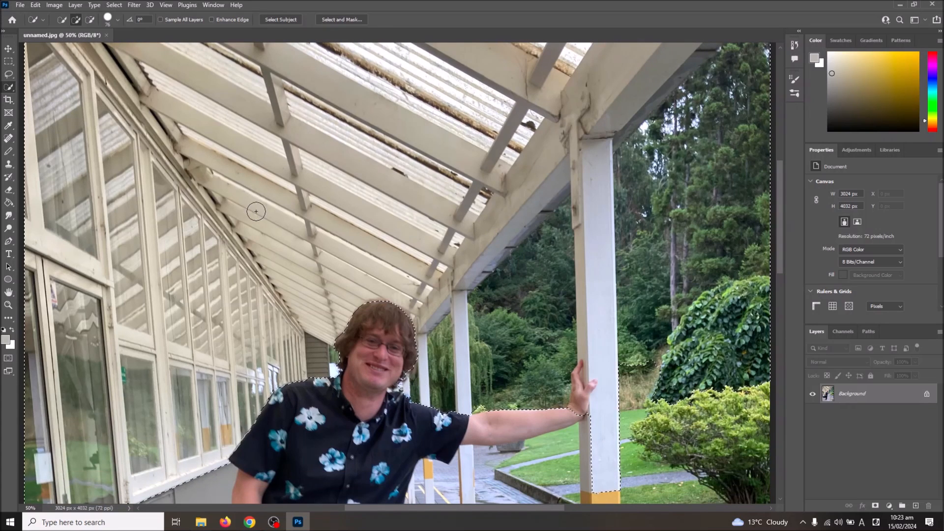
# Subtract the man's hand on the post from the selection, reducing the selection brush to 12 px.
pyautogui.click(89, 20)
pyautogui.click(108, 19)
pyautogui.moveTo(96, 49); pyautogui.dragTo(80, 47)
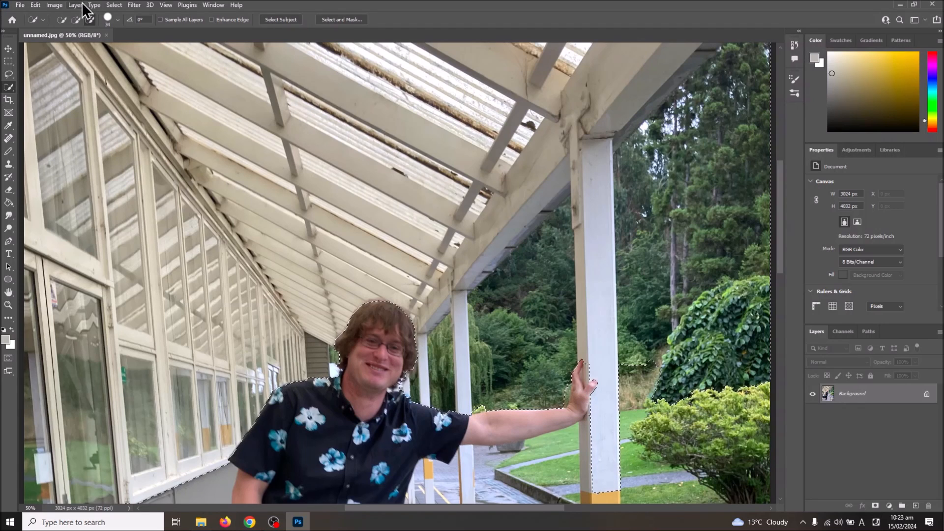
pyautogui.click(107, 19)
pyautogui.moveTo(75, 50); pyautogui.dragTo(68, 48)
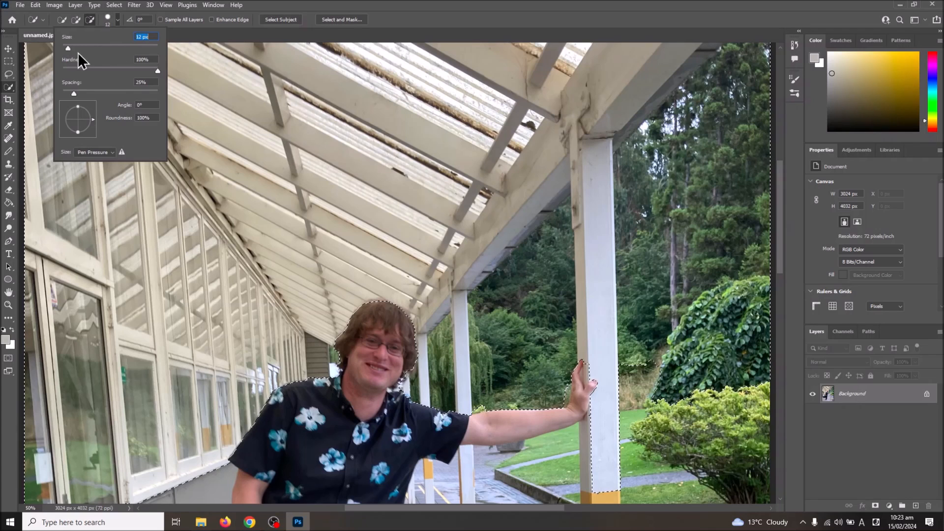
pyautogui.click(567, 389)
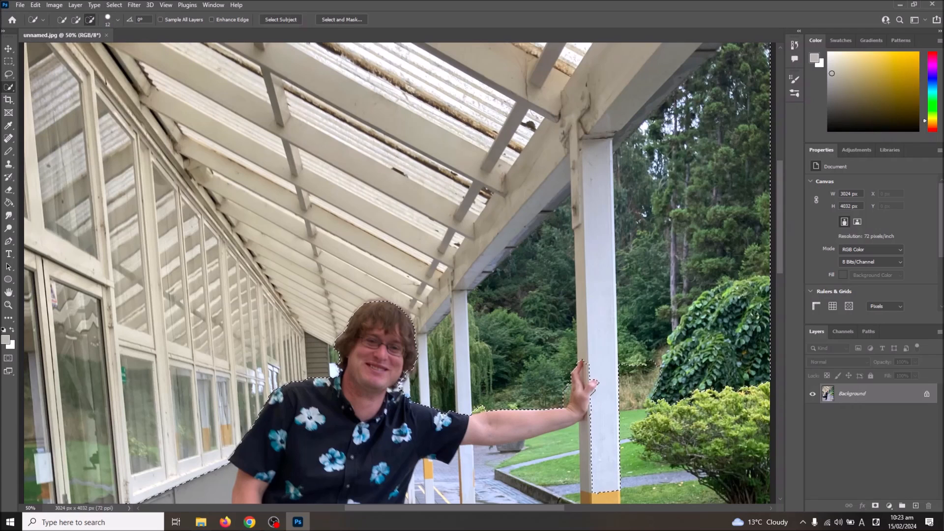
pyautogui.click(76, 20)
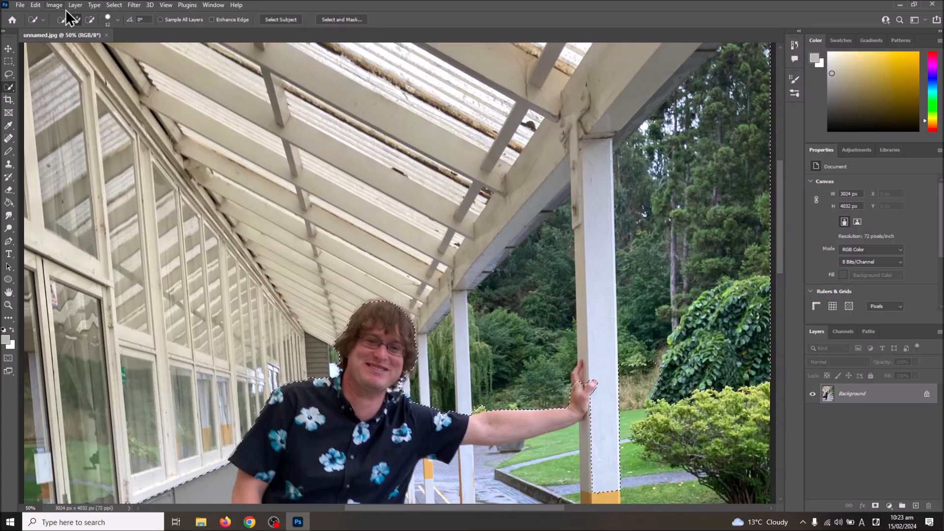
pyautogui.click(90, 19)
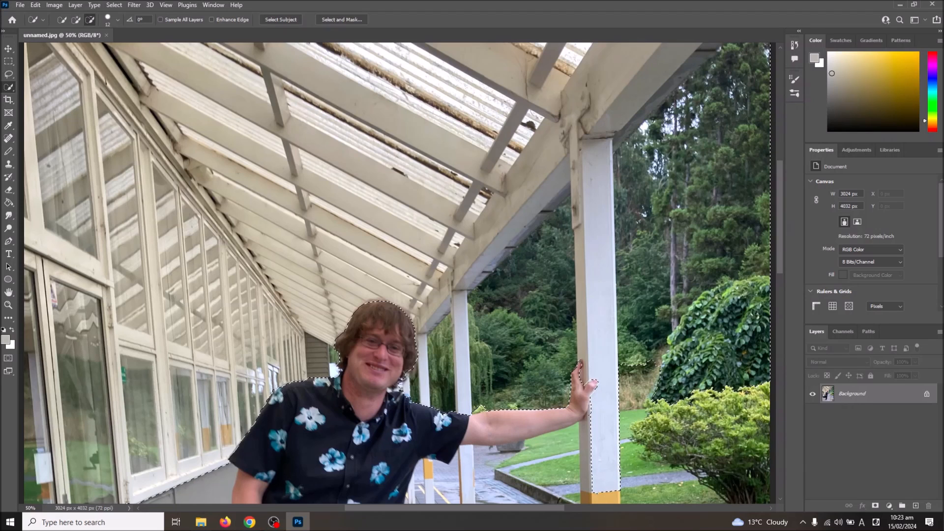
pyautogui.scroll(-3, 552, 295)
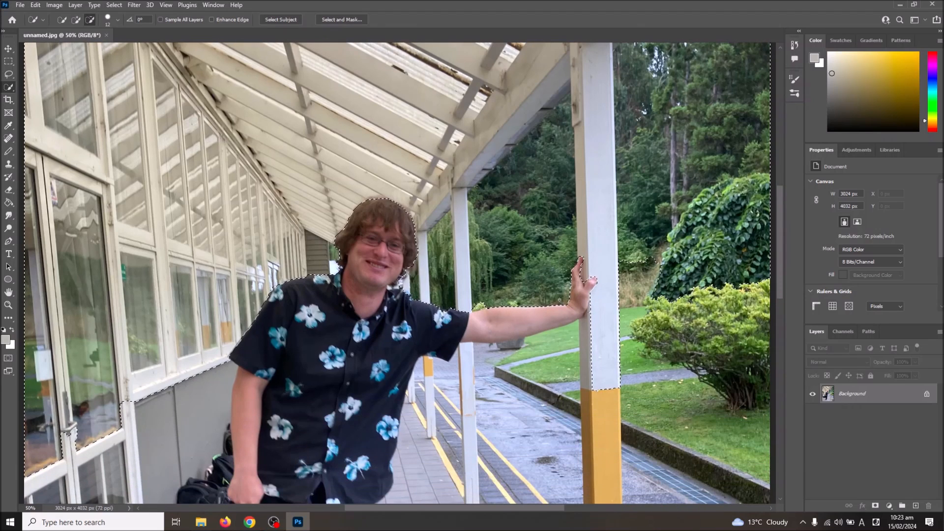
pyautogui.hotkey('shift', 'F5')
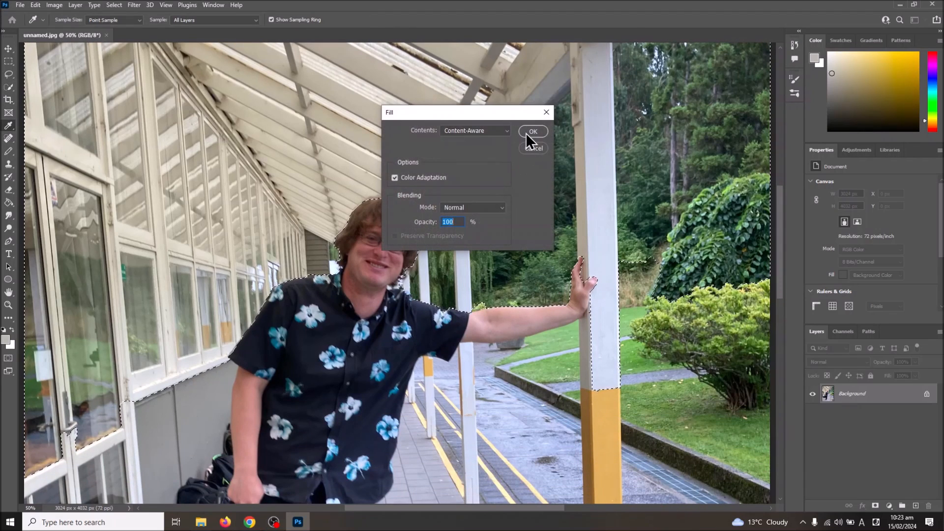
pyautogui.click(535, 149)
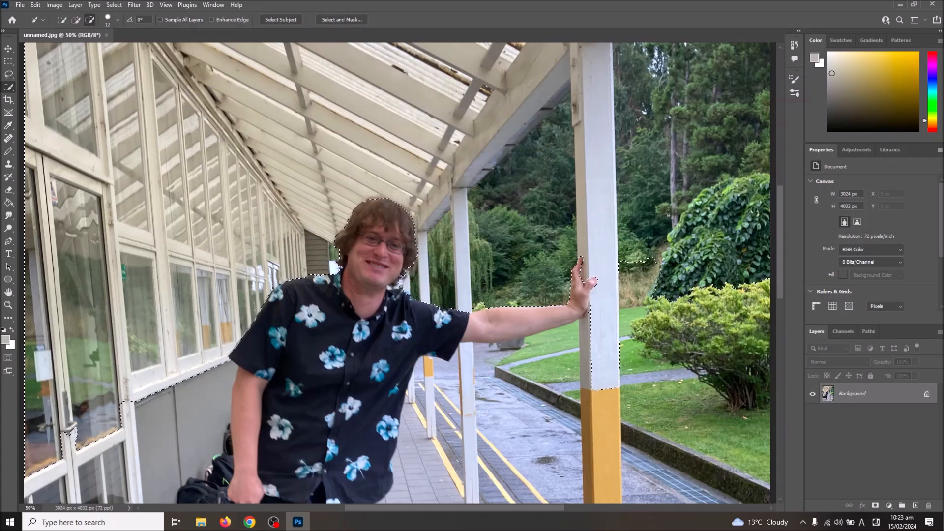
# Unlock the Background layer and delete the selected upper background.
pyautogui.click(927, 394)
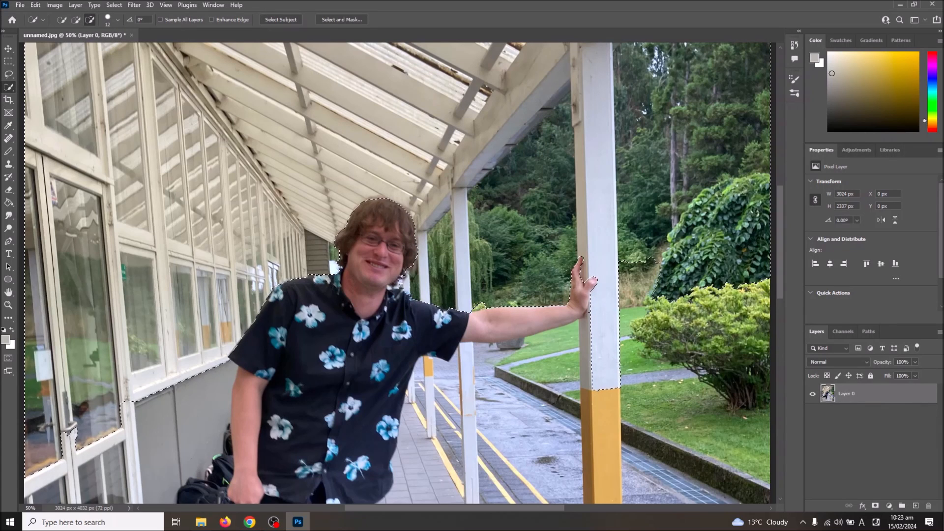
pyautogui.press('Delete')
pyautogui.scroll(2, 663, 321)
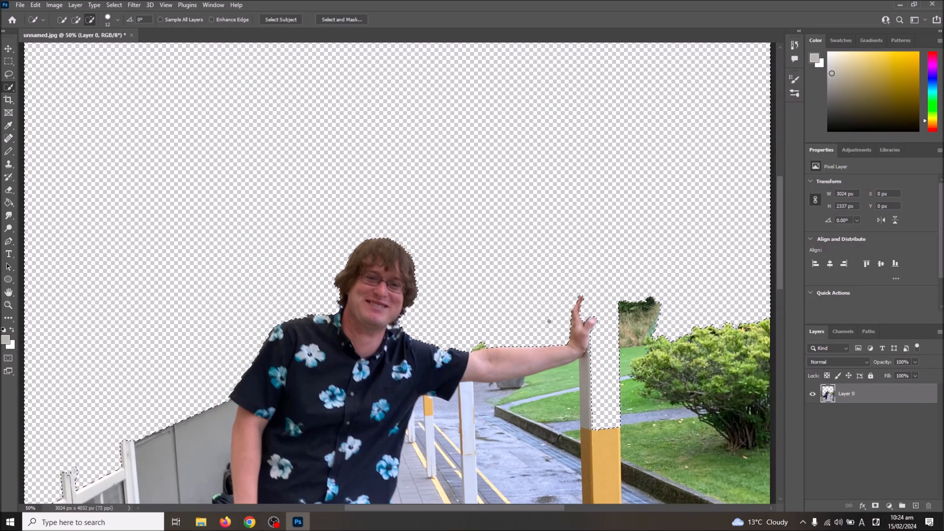
# Add the bush, grass, road and upper posts beside the man to the selection with a 47 px brush.
pyautogui.click(76, 20)
pyautogui.click(106, 18)
pyautogui.click(85, 46)
pyautogui.moveTo(633, 333); pyautogui.dragTo(643, 352)
pyautogui.moveTo(678, 379)
pyautogui.mouseDown()
pyautogui.moveTo(725, 318)
pyautogui.moveTo(725, 384)
pyautogui.moveTo(746, 413)
pyautogui.mouseUp()
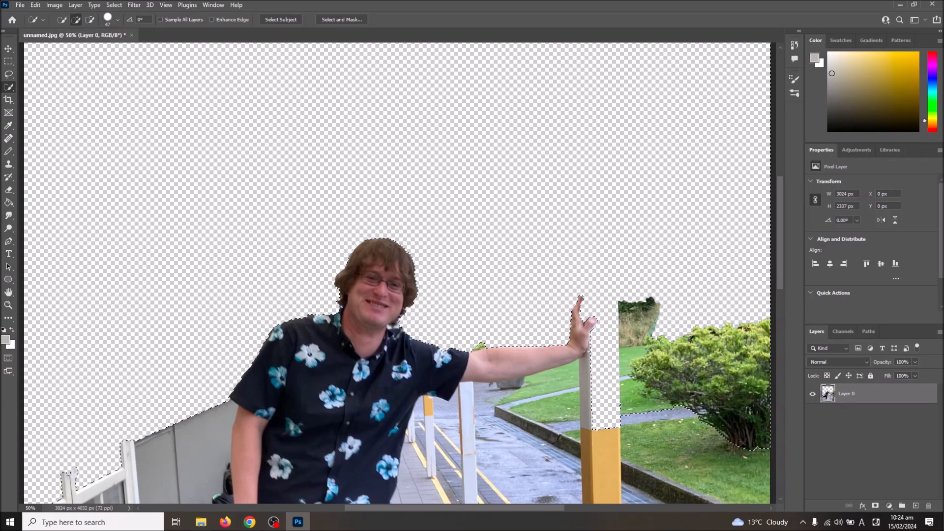
pyautogui.scroll(-5, 645, 262)
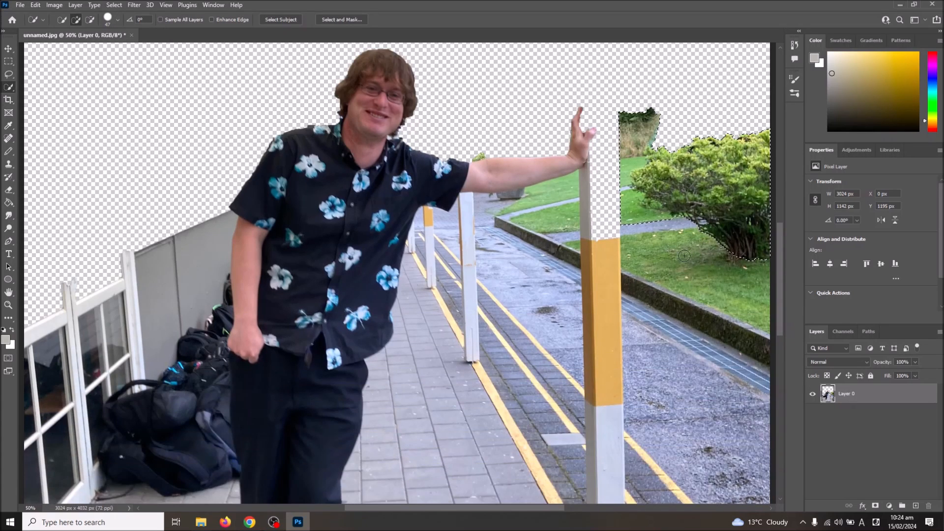
pyautogui.moveTo(565, 347); pyautogui.dragTo(572, 216)
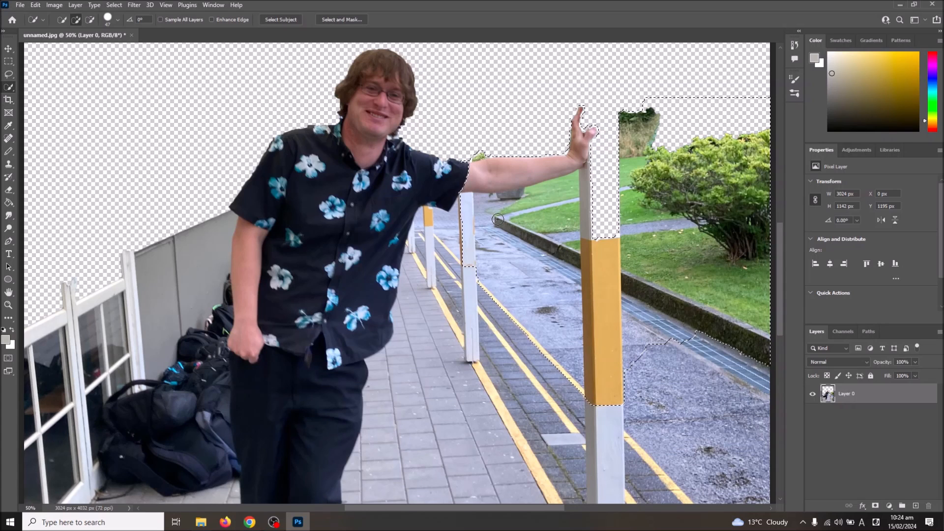
pyautogui.moveTo(498, 219); pyautogui.dragTo(453, 230)
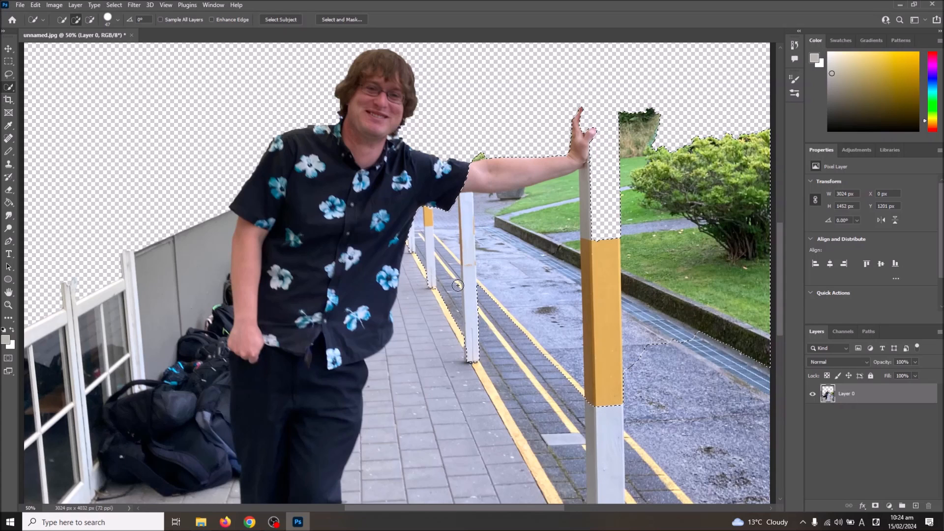
# Extend the selection over the large post's base, the remaining road and the paving around the man's legs.
pyautogui.scroll(-2, 458, 286)
pyautogui.scroll(-1, 457, 286)
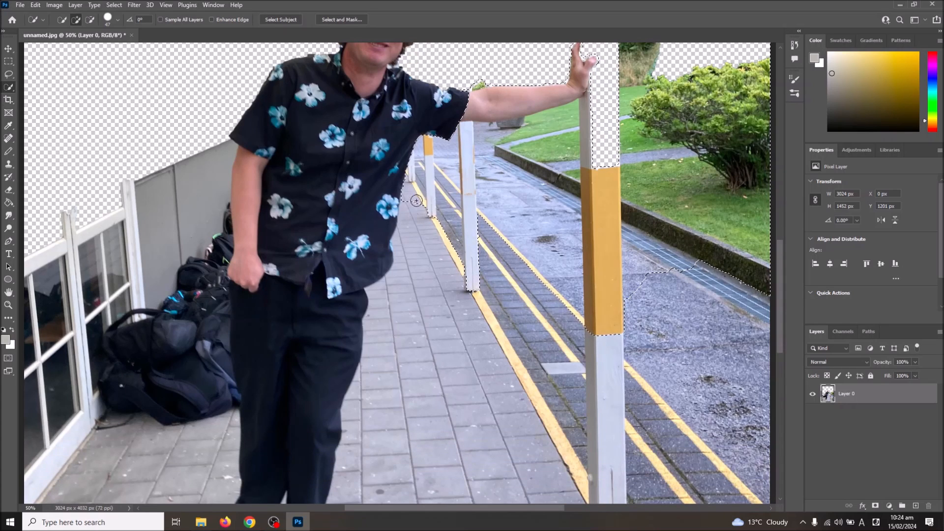
pyautogui.moveTo(415, 224)
pyautogui.mouseDown()
pyautogui.moveTo(386, 263)
pyautogui.moveTo(384, 291)
pyautogui.moveTo(386, 415)
pyautogui.moveTo(398, 459)
pyautogui.moveTo(511, 433)
pyautogui.mouseUp()
pyautogui.moveTo(595, 397)
pyautogui.mouseDown()
pyautogui.moveTo(547, 367)
pyautogui.moveTo(553, 277)
pyautogui.moveTo(701, 312)
pyautogui.moveTo(664, 426)
pyautogui.moveTo(668, 365)
pyautogui.moveTo(713, 367)
pyautogui.mouseUp()
pyautogui.scroll(-3, 613, 267)
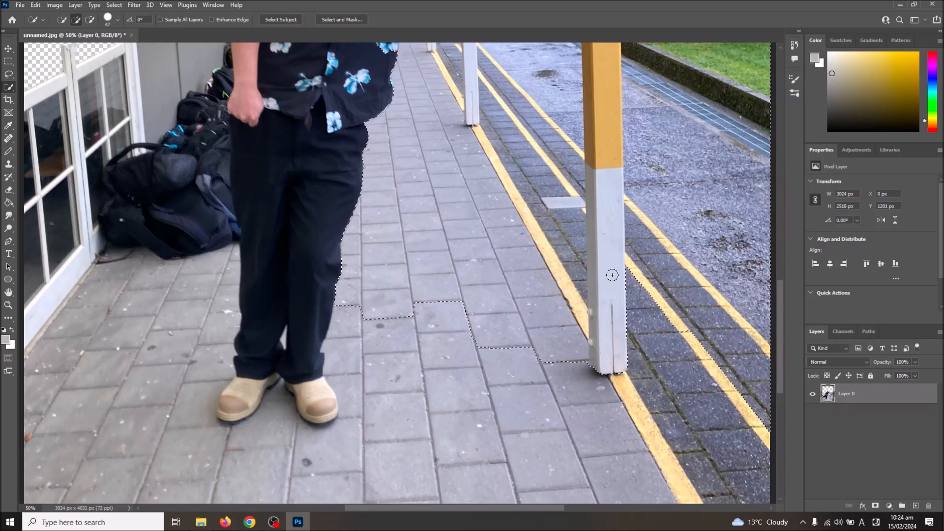
pyautogui.scroll(-2, 505, 231)
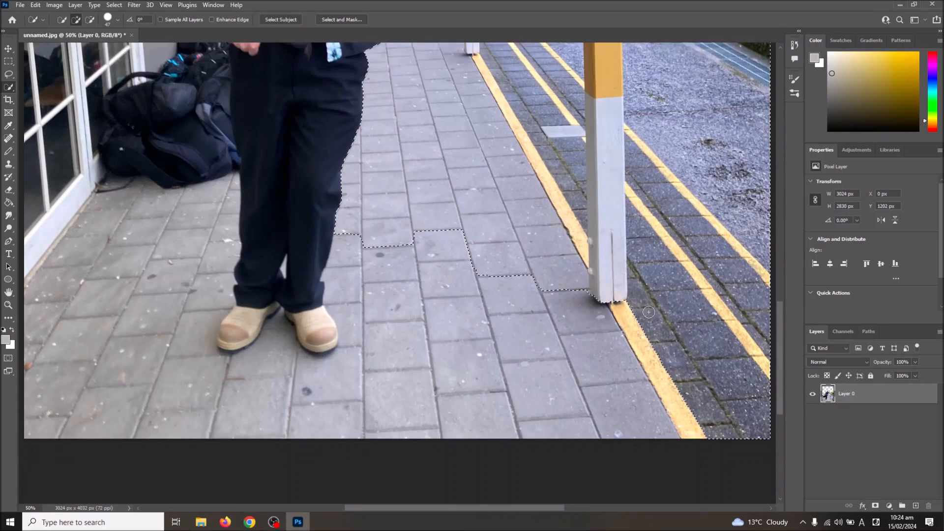
pyautogui.moveTo(505, 232)
pyautogui.mouseDown()
pyautogui.moveTo(434, 255)
pyautogui.moveTo(390, 230)
pyautogui.moveTo(373, 247)
pyautogui.moveTo(360, 239)
pyautogui.moveTo(369, 314)
pyautogui.moveTo(356, 366)
pyautogui.moveTo(655, 304)
pyautogui.moveTo(440, 370)
pyautogui.moveTo(263, 368)
pyautogui.moveTo(266, 321)
pyautogui.moveTo(276, 332)
pyautogui.moveTo(192, 341)
pyautogui.moveTo(64, 312)
pyautogui.moveTo(96, 164)
pyautogui.mouseUp()
# Add the backpacks, the grey wall and the white-framed windows beside the man to the selection.
pyautogui.scroll(5, 68, 306)
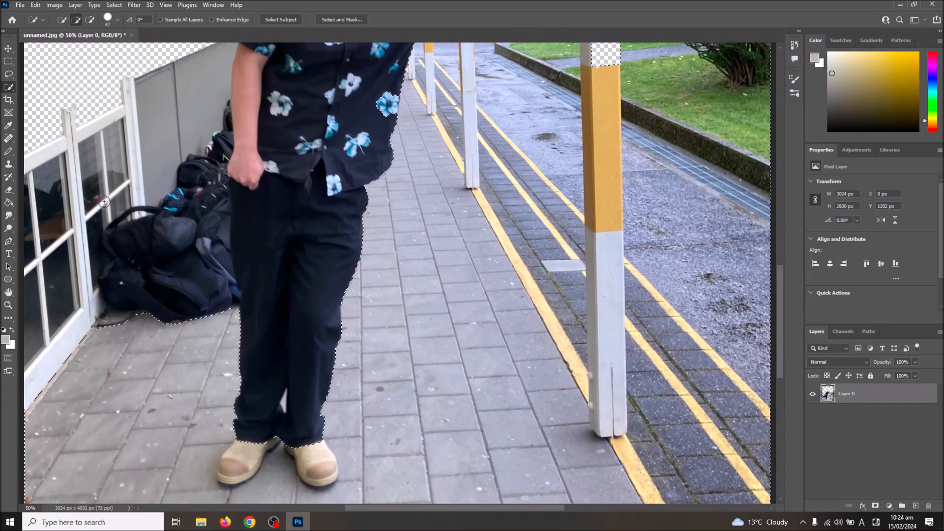
pyautogui.moveTo(68, 306)
pyautogui.mouseDown()
pyautogui.moveTo(74, 329)
pyautogui.moveTo(175, 267)
pyautogui.moveTo(168, 176)
pyautogui.moveTo(179, 152)
pyautogui.moveTo(207, 238)
pyautogui.mouseUp()
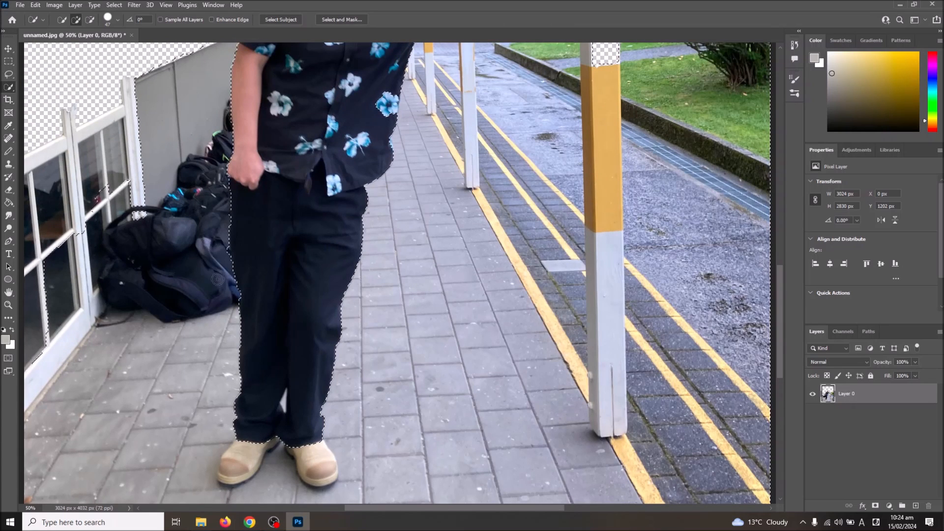
pyautogui.moveTo(90, 191)
pyautogui.mouseDown()
pyautogui.moveTo(124, 169)
pyautogui.moveTo(20, 271)
pyautogui.moveTo(38, 142)
pyautogui.moveTo(52, 123)
pyautogui.moveTo(45, 176)
pyautogui.moveTo(52, 133)
pyautogui.moveTo(114, 93)
pyautogui.mouseUp()
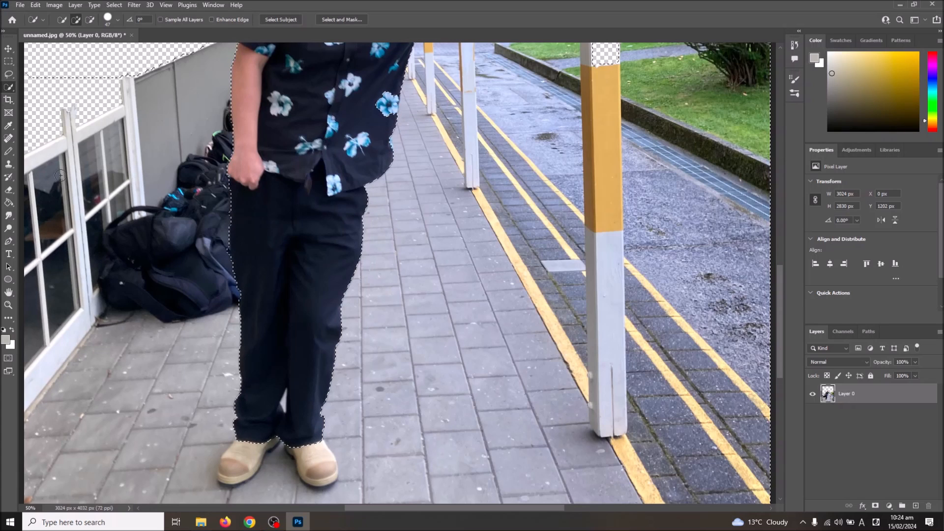
# Subtract the man's shoes, outstretched arm and hand from the selection.
pyautogui.click(90, 20)
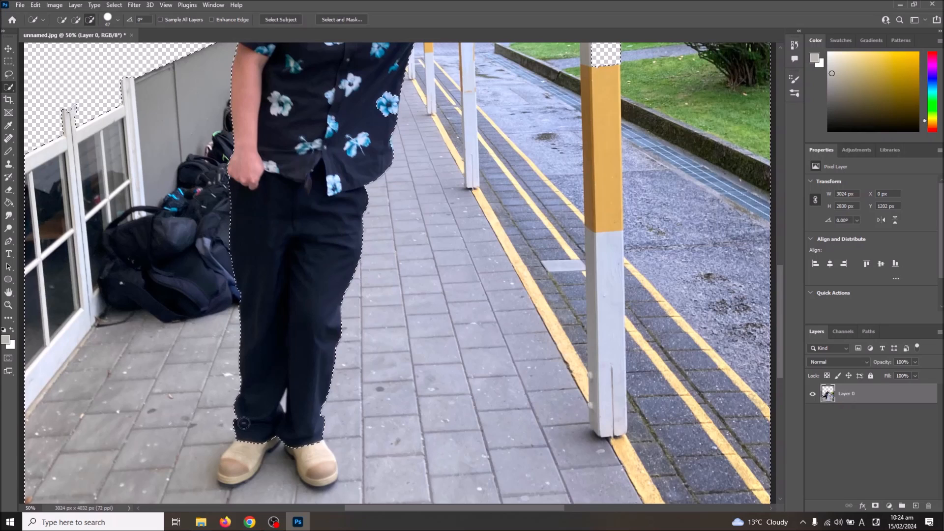
pyautogui.moveTo(251, 445)
pyautogui.mouseDown()
pyautogui.moveTo(225, 475)
pyautogui.moveTo(260, 445)
pyautogui.moveTo(295, 446)
pyautogui.mouseUp()
pyautogui.scroll(5, 293, 382)
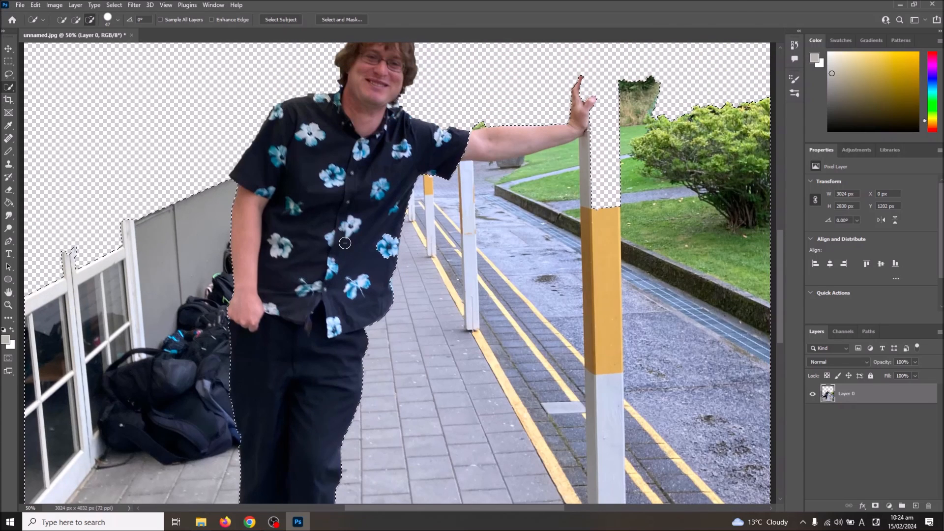
pyautogui.moveTo(487, 131); pyautogui.dragTo(482, 139)
pyautogui.moveTo(561, 130); pyautogui.dragTo(580, 111)
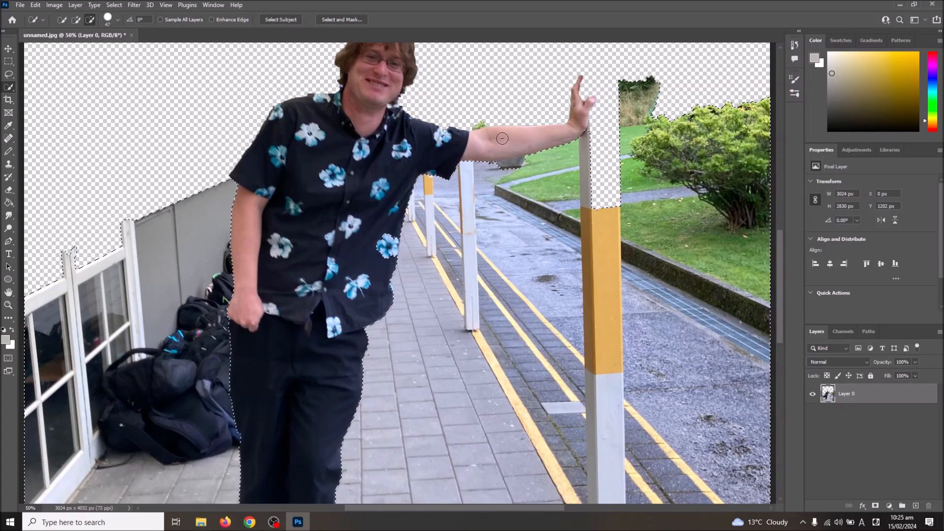
# Delete the selected remaining background around the man and clear the selection.
pyautogui.press('Delete')
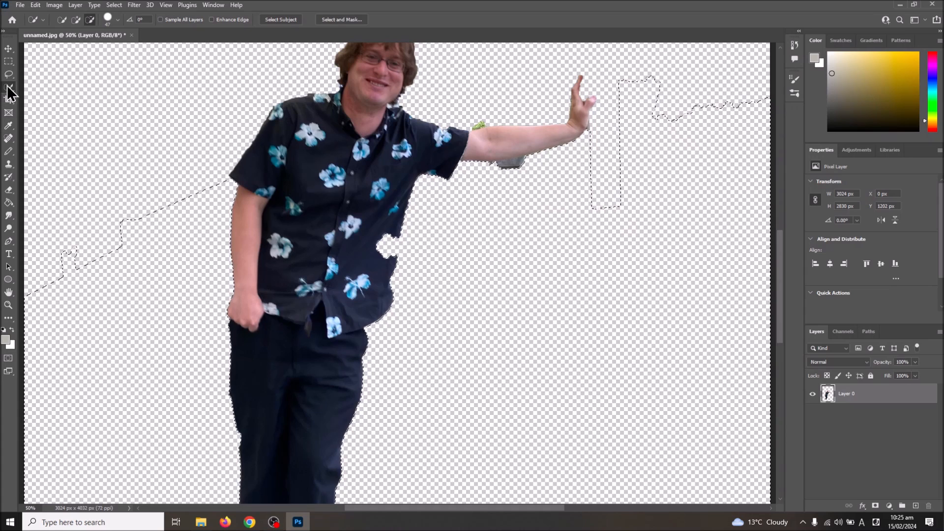
pyautogui.click(8, 61)
pyautogui.hotkey('ctrl', 'd')
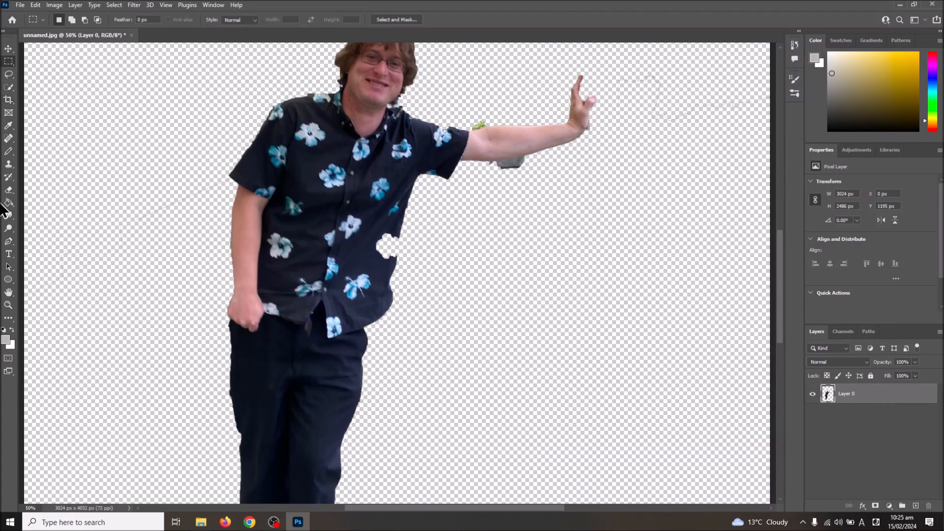
# Erase the leftover green and grey fragments along the man's outstretched arm with an 18 px eraser.
pyautogui.click(8, 190)
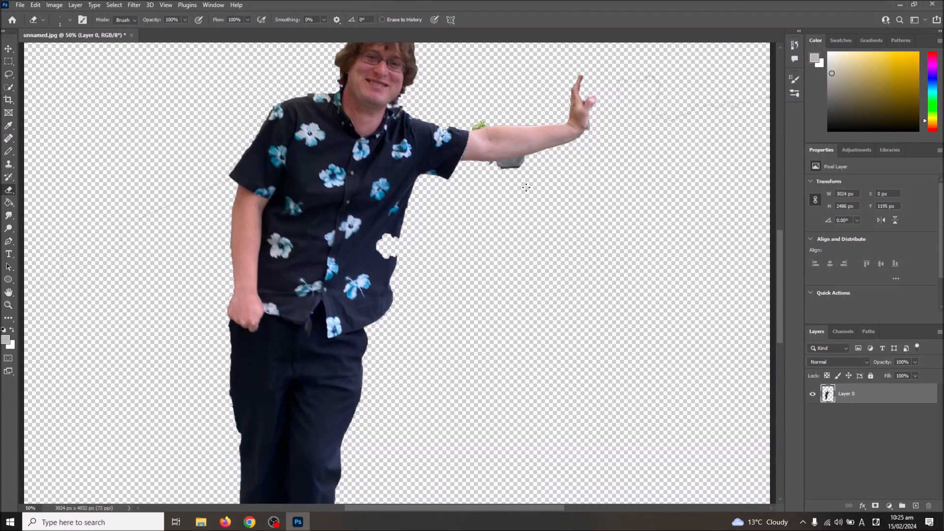
pyautogui.click(72, 20)
pyautogui.moveTo(55, 49); pyautogui.dragTo(60, 50)
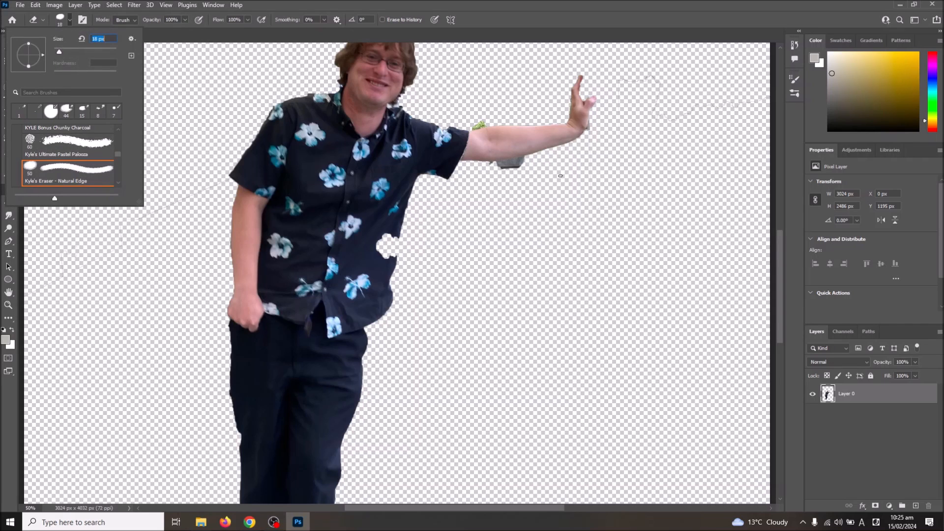
pyautogui.click(507, 169)
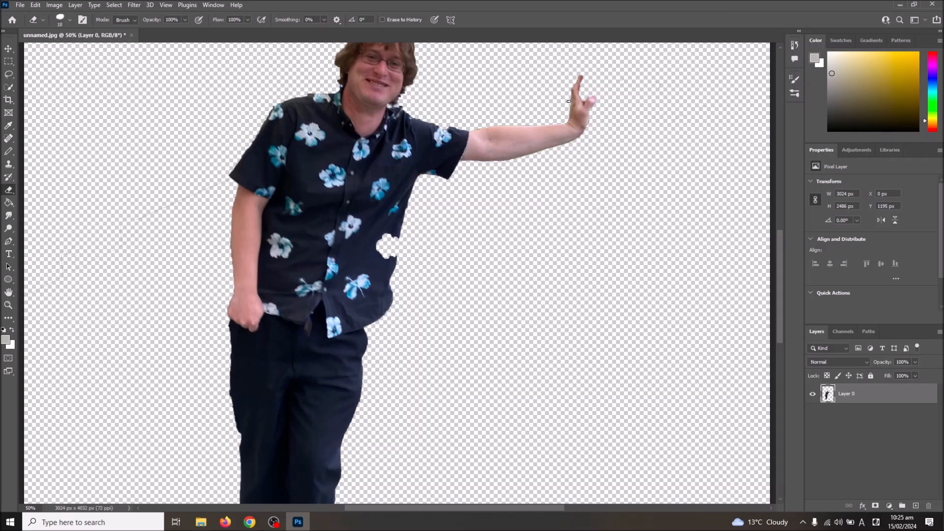
pyautogui.scroll(-10, 342, 120)
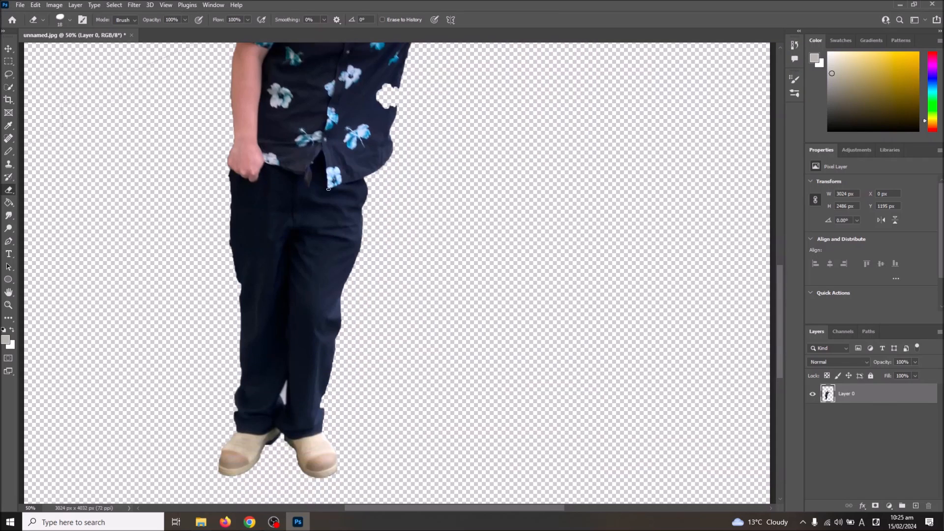
pyautogui.scroll(8, 329, 201)
pyautogui.scroll(2, 385, 175)
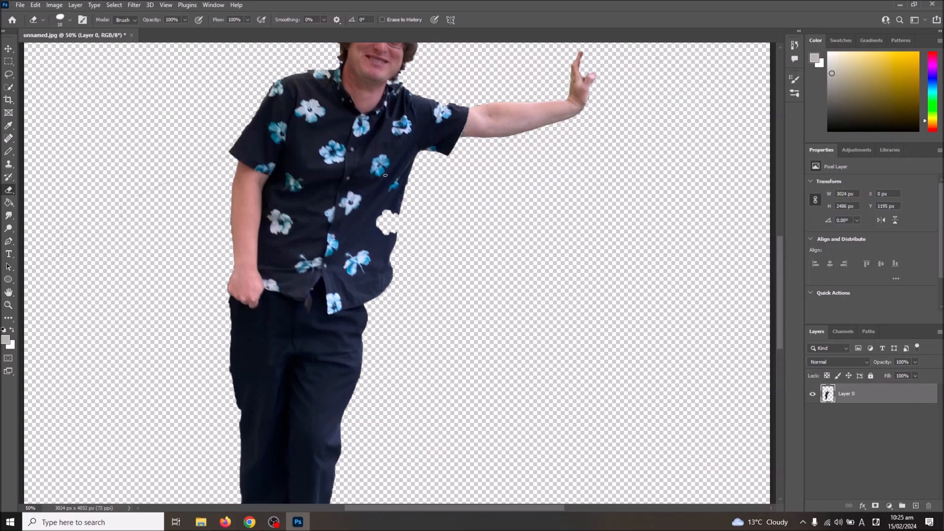
# Sample the shirt's dark navy as the foreground colour beside the flower-shaped hole and switch to the Brush tool.
pyautogui.click(10, 152)
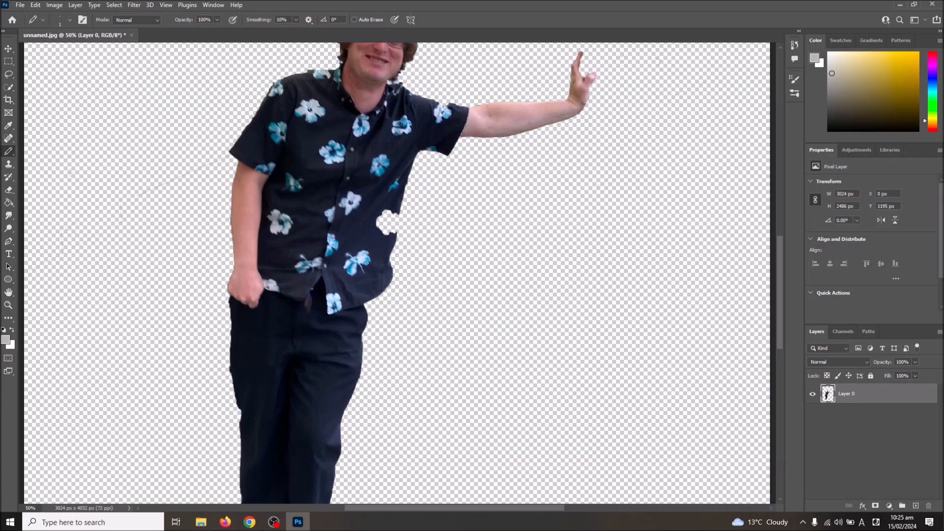
pyautogui.rightClick(4, 155)
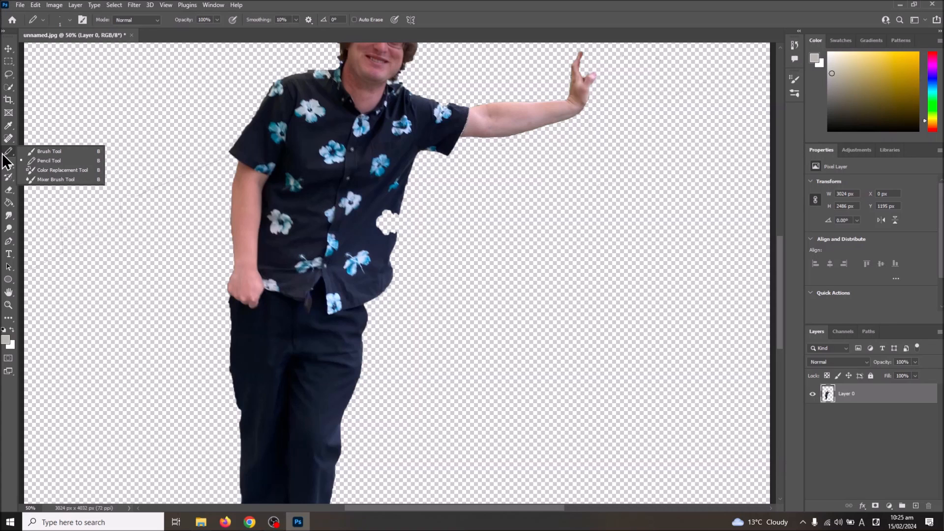
pyautogui.click(44, 150)
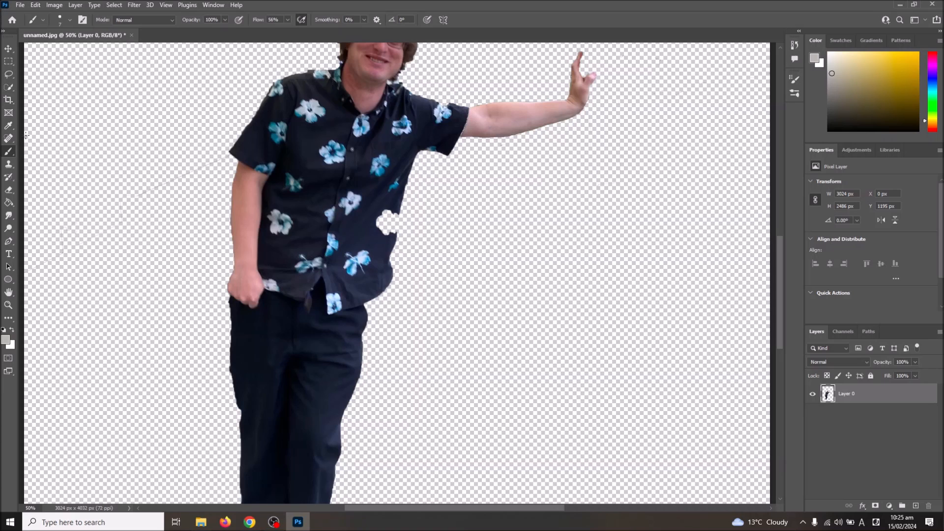
pyautogui.click(6, 127)
pyautogui.click(373, 230)
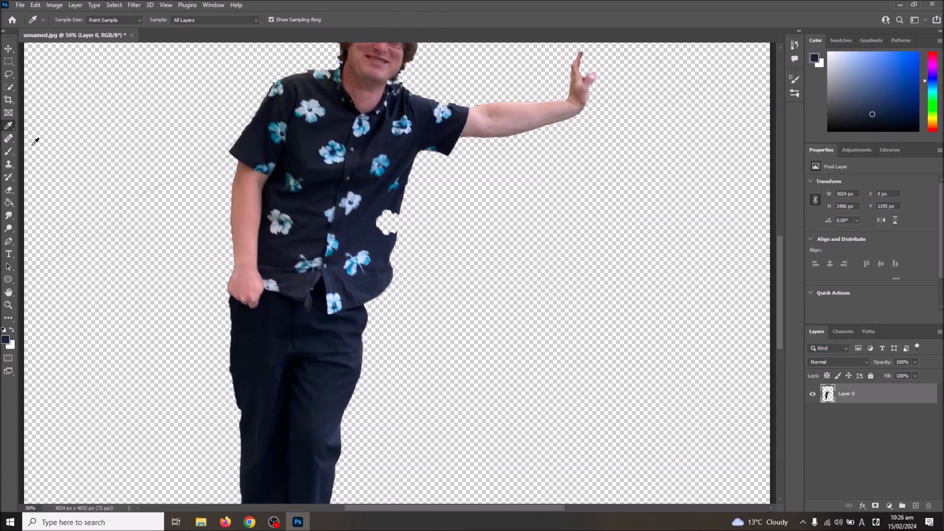
pyautogui.click(9, 151)
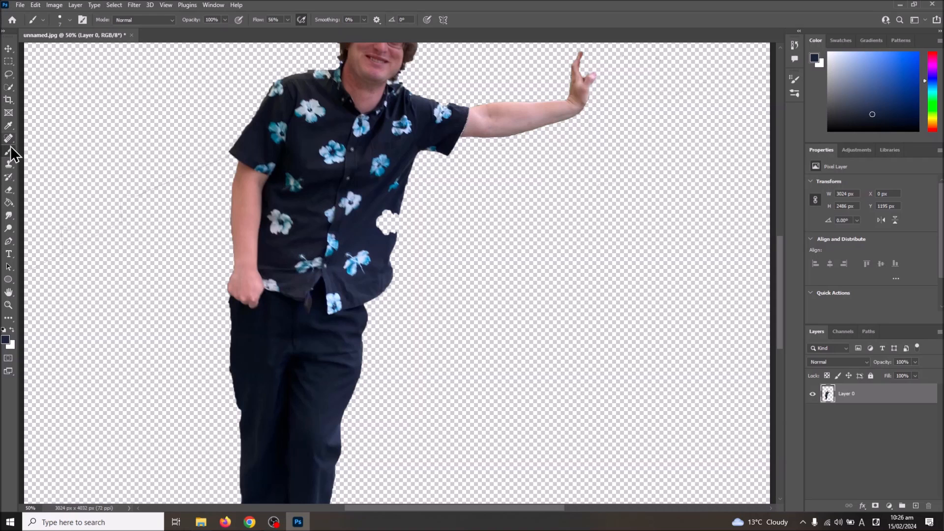
# Quick-select the lower front of the shirt and subtract most of it, leaving a narrow selection around the flower-shaped hole.
pyautogui.click(36, 6)
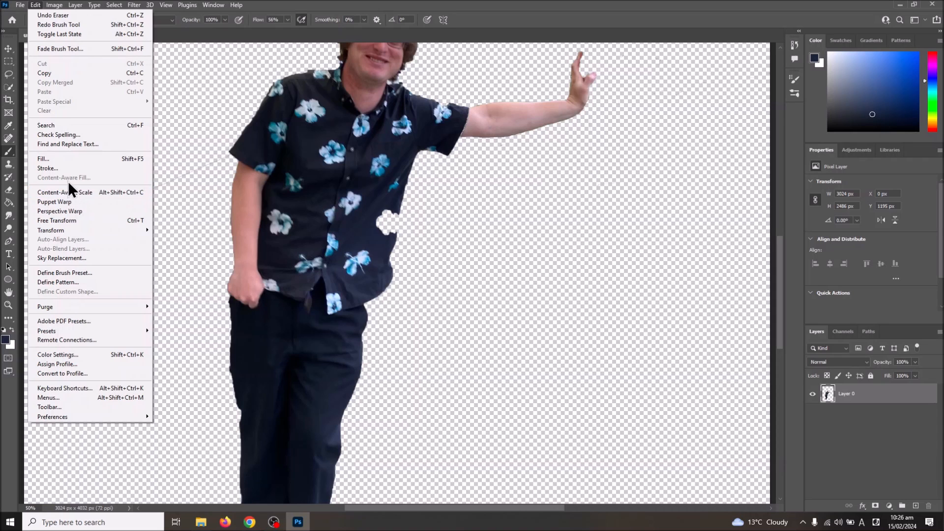
pyautogui.click(8, 87)
pyautogui.click(9, 87)
pyautogui.click(386, 218)
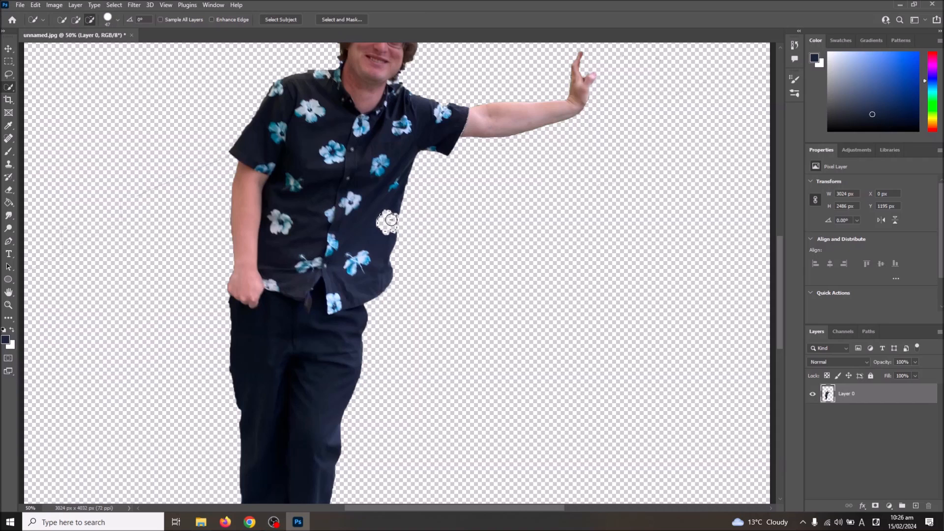
pyautogui.click(330, 218)
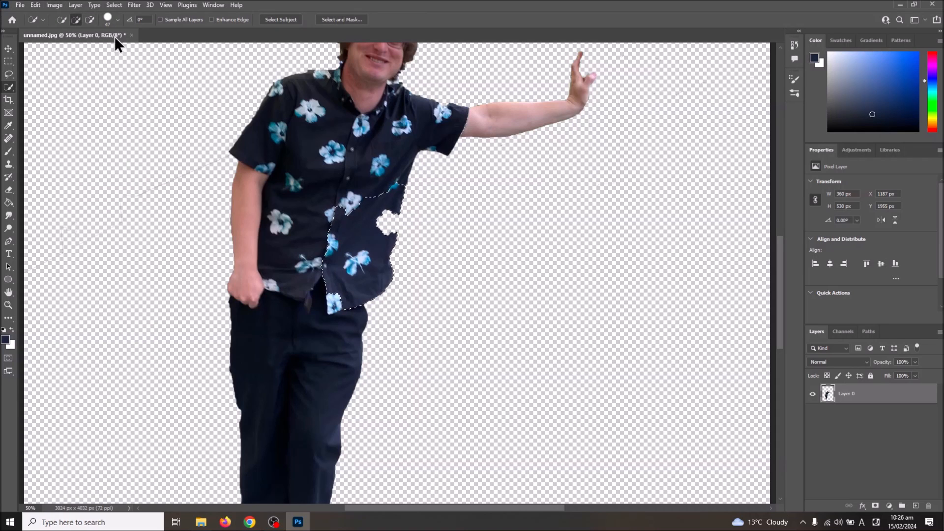
pyautogui.click(90, 19)
pyautogui.moveTo(391, 189)
pyautogui.mouseDown()
pyautogui.moveTo(333, 214)
pyautogui.moveTo(334, 277)
pyautogui.moveTo(348, 305)
pyautogui.moveTo(325, 294)
pyautogui.moveTo(339, 299)
pyautogui.mouseUp()
pyautogui.click(76, 19)
# Apply Content-Aware Fill to the selected area around the shirt hole, with output to a new layer, and close its workspace.
pyautogui.click(31, 6)
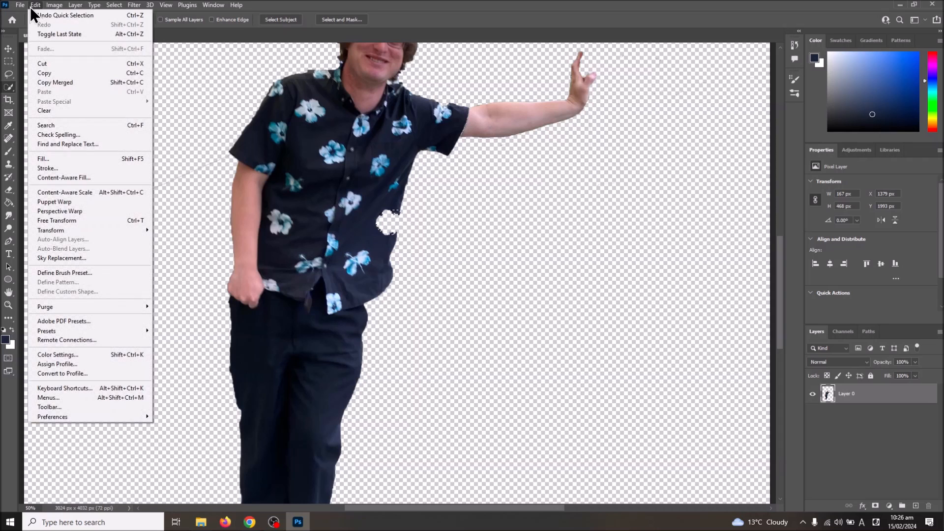
pyautogui.click(85, 178)
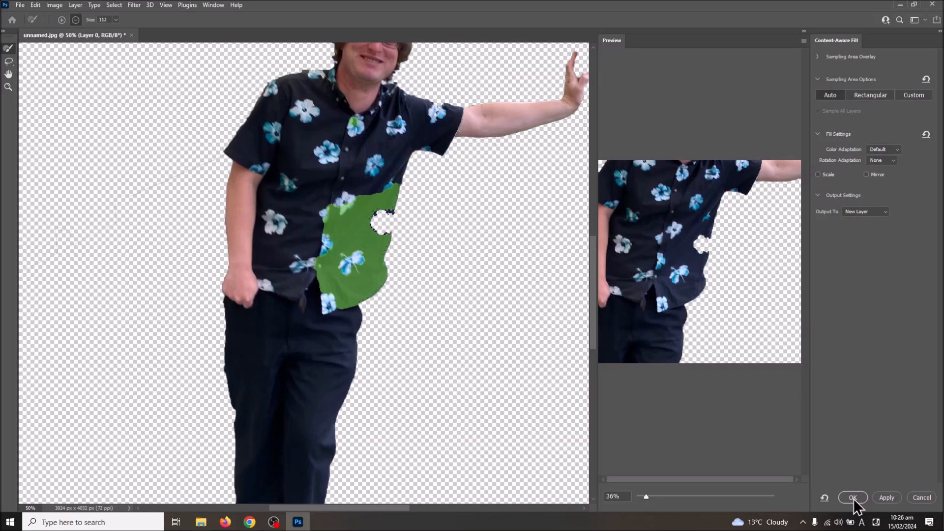
pyautogui.click(874, 499)
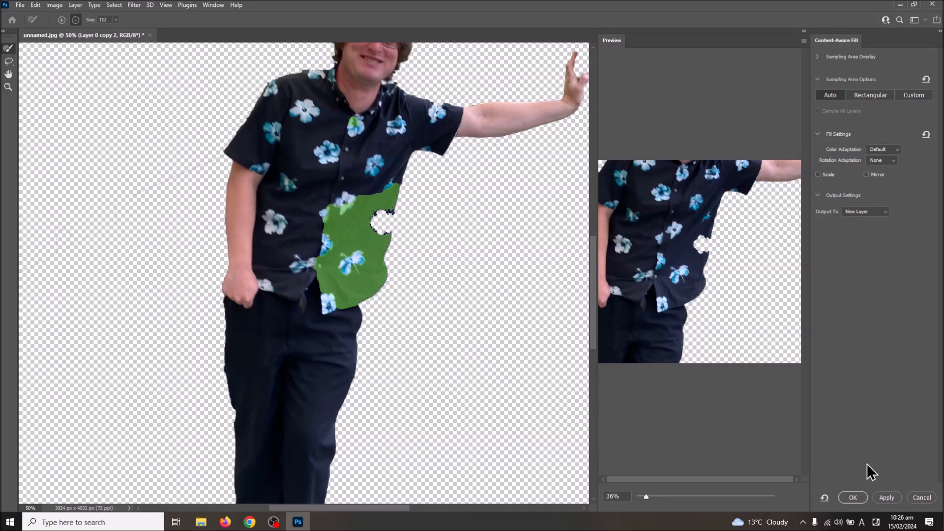
pyautogui.click(921, 498)
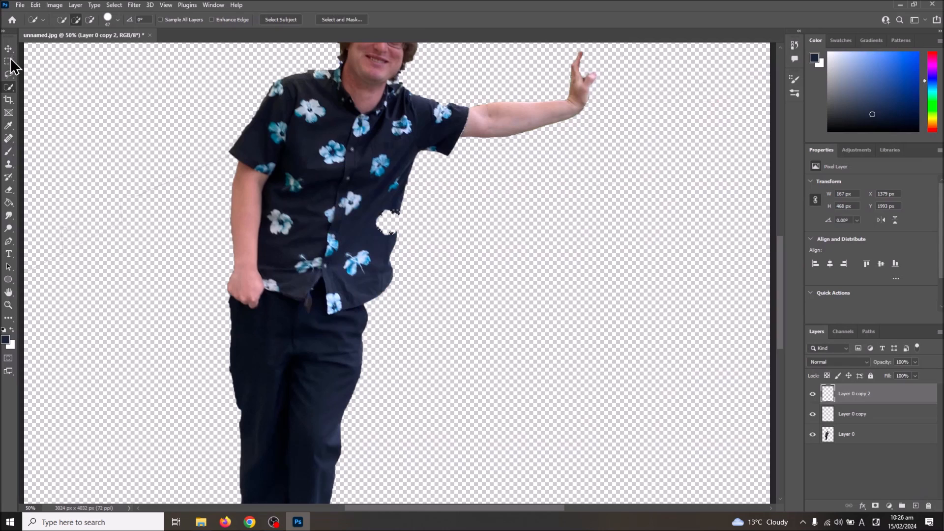
# Frame the shirt hole tightly with a rectangular marquee and try to fill it with Content-Aware Fill.
pyautogui.click(9, 152)
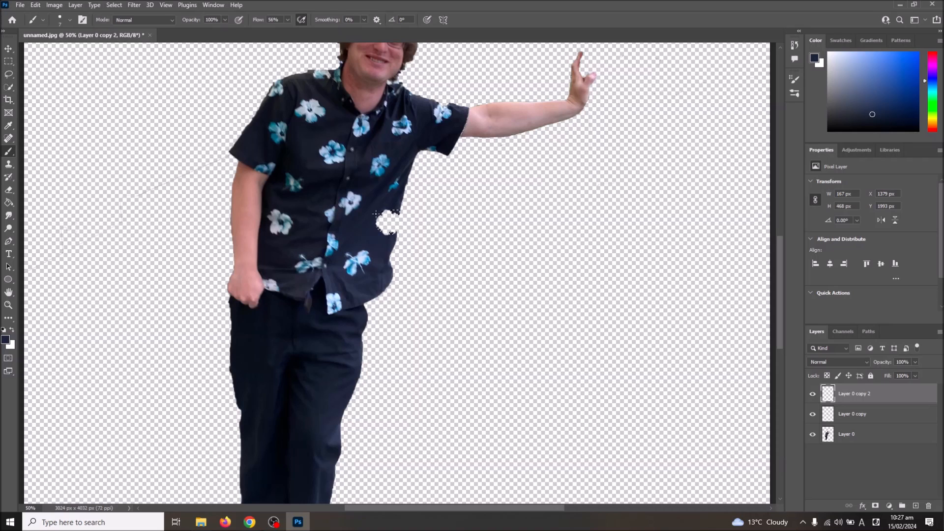
pyautogui.click(9, 61)
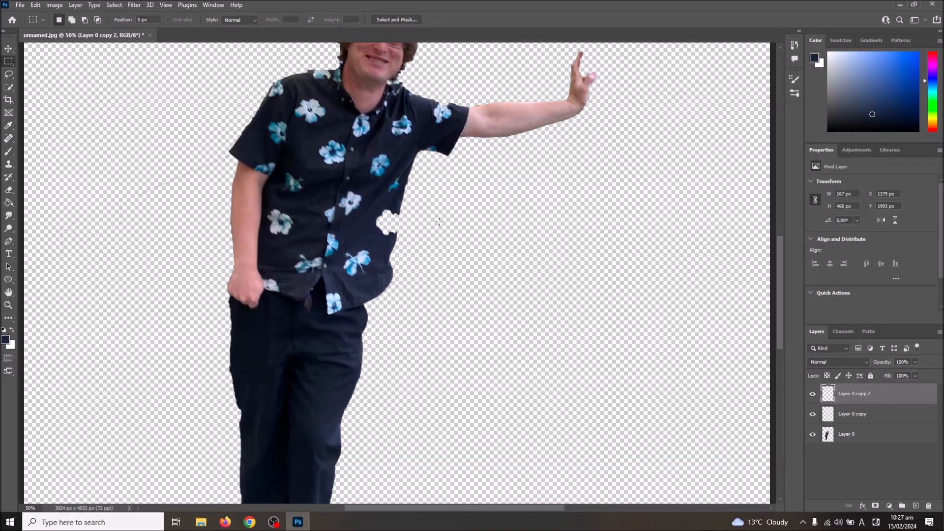
pyautogui.moveTo(373, 206); pyautogui.dragTo(399, 237)
pyautogui.click(414, 261)
pyautogui.moveTo(354, 183); pyautogui.dragTo(400, 243)
pyautogui.click(438, 241)
pyautogui.moveTo(374, 204); pyautogui.dragTo(399, 241)
pyautogui.click(35, 6)
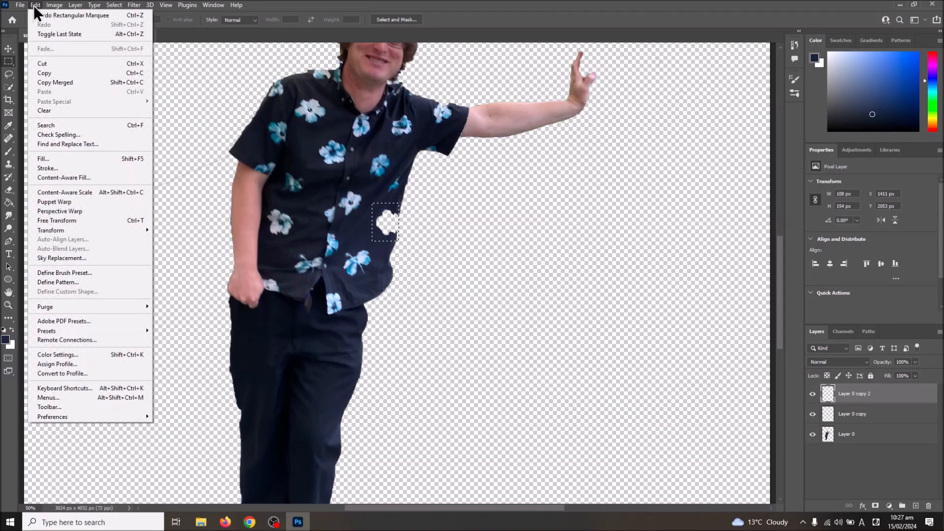
pyautogui.click(65, 178)
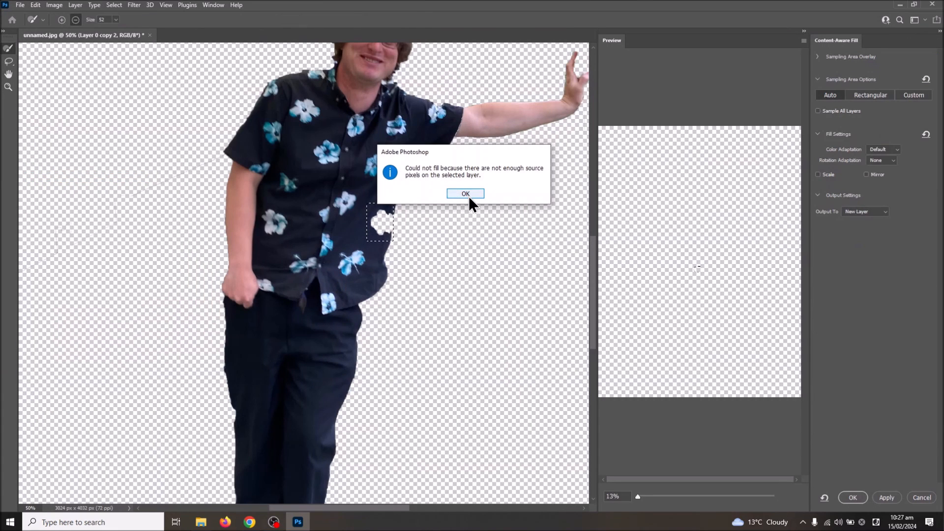
pyautogui.click(465, 194)
# Try Content-Aware Fill again with a larger rectangular selection around the shirt hole, and clear the selection.
pyautogui.moveTo(367, 192); pyautogui.dragTo(401, 260)
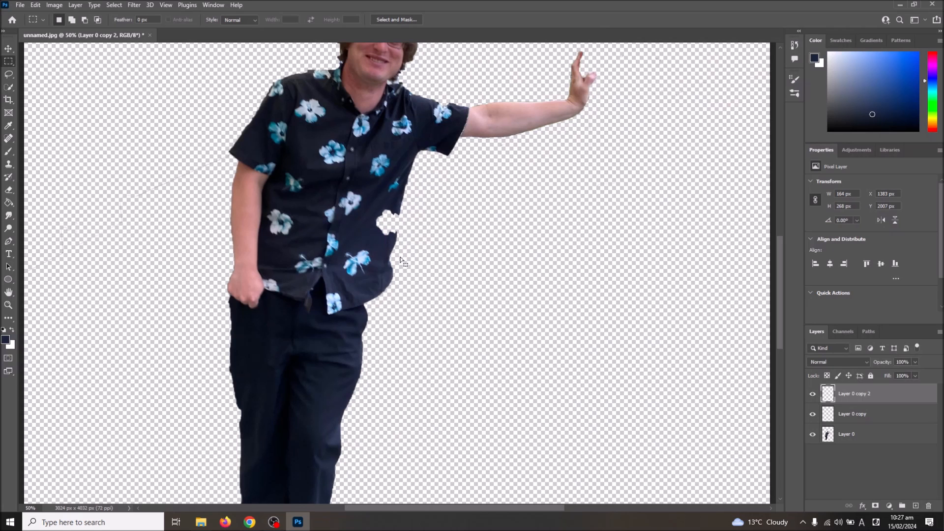
pyautogui.click(35, 5)
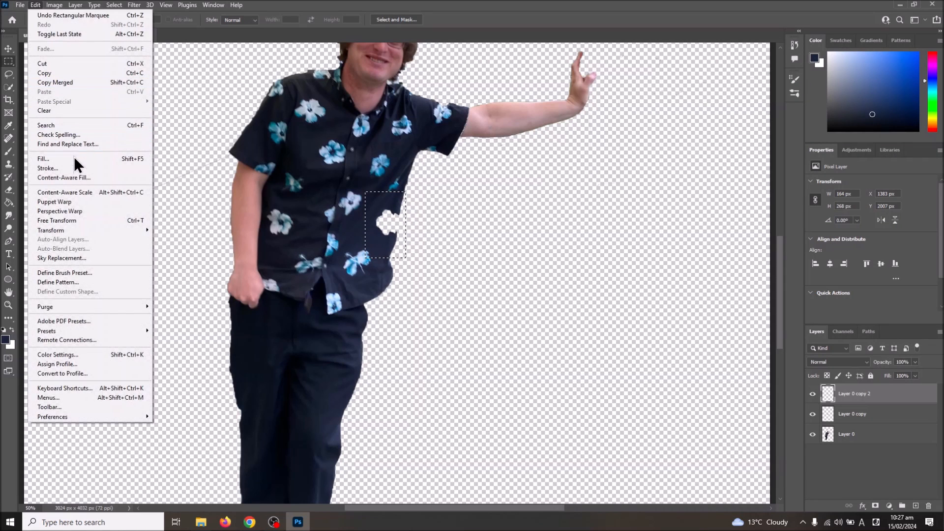
pyautogui.click(76, 177)
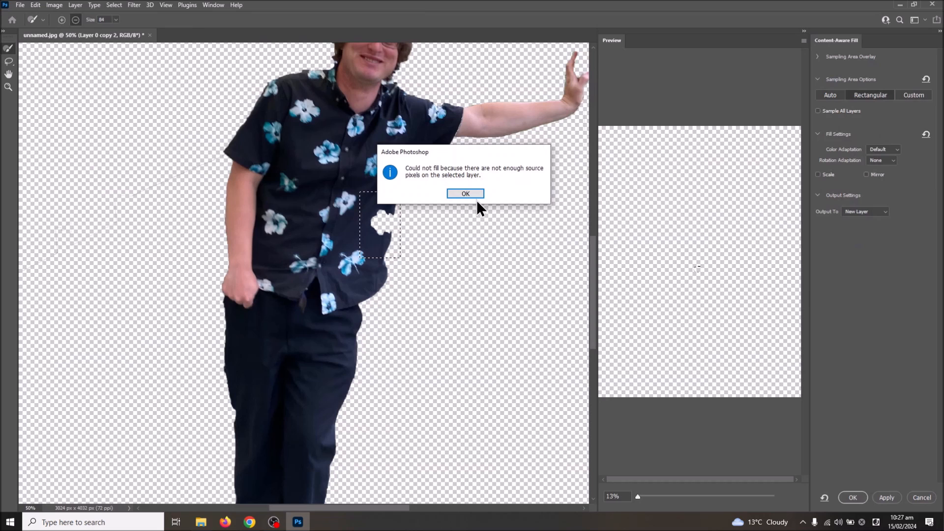
pyautogui.click(473, 194)
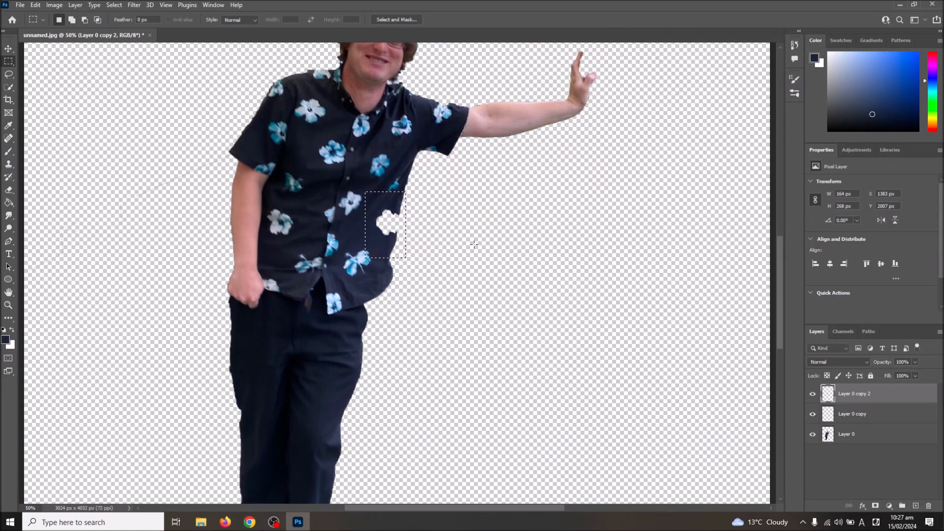
pyautogui.hotkey('ctrl', 'd')
# Enlarge the brush and paint over the flower-shaped hole in the shirt with the sampled navy, then check the shirt's edge.
pyautogui.click(8, 151)
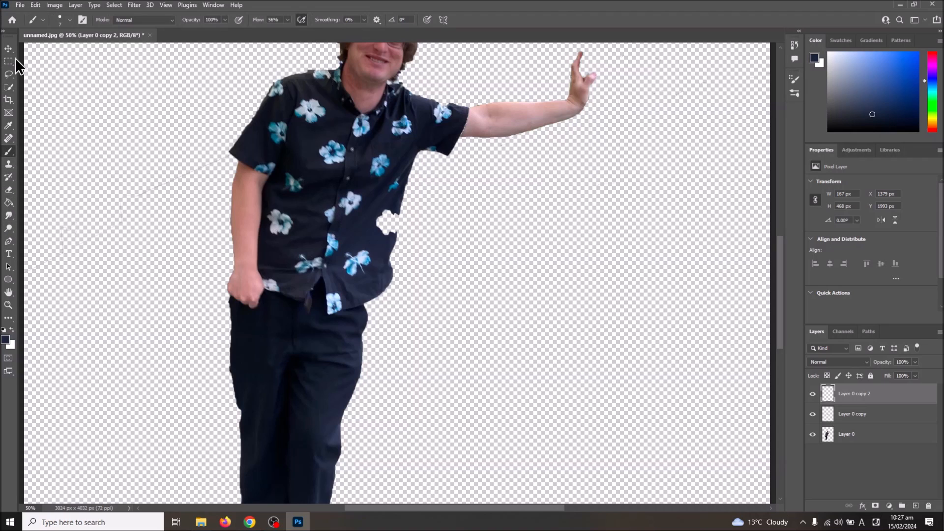
pyautogui.click(71, 21)
pyautogui.moveTo(56, 49); pyautogui.dragTo(61, 51)
pyautogui.moveTo(384, 214); pyautogui.dragTo(379, 217)
pyautogui.moveTo(396, 214)
pyautogui.mouseDown()
pyautogui.moveTo(394, 234)
pyautogui.moveTo(383, 222)
pyautogui.mouseUp()
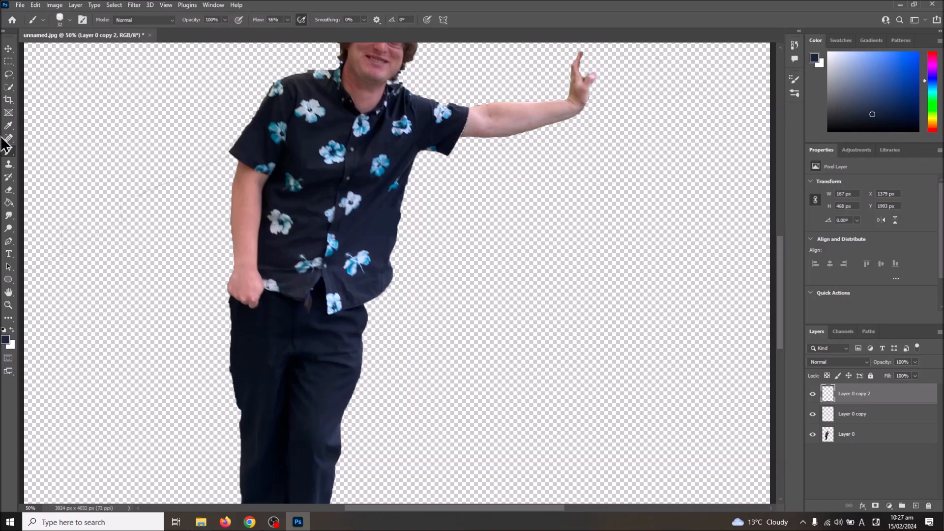
pyautogui.click(8, 190)
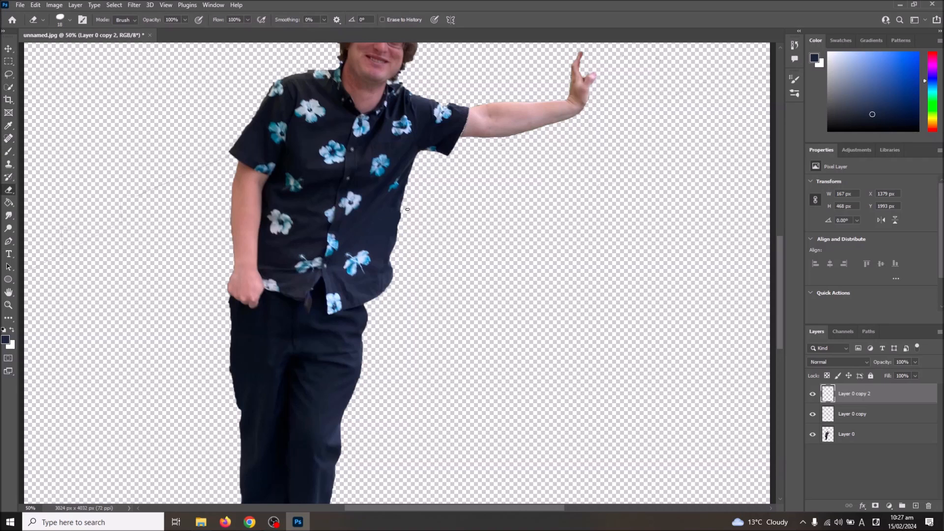
pyautogui.scroll(-2, 417, 261)
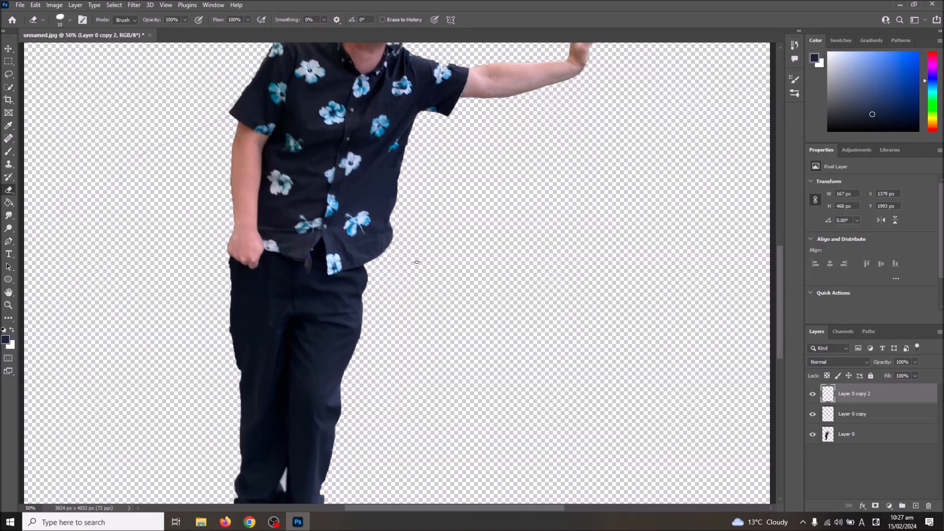
pyautogui.scroll(3, 414, 278)
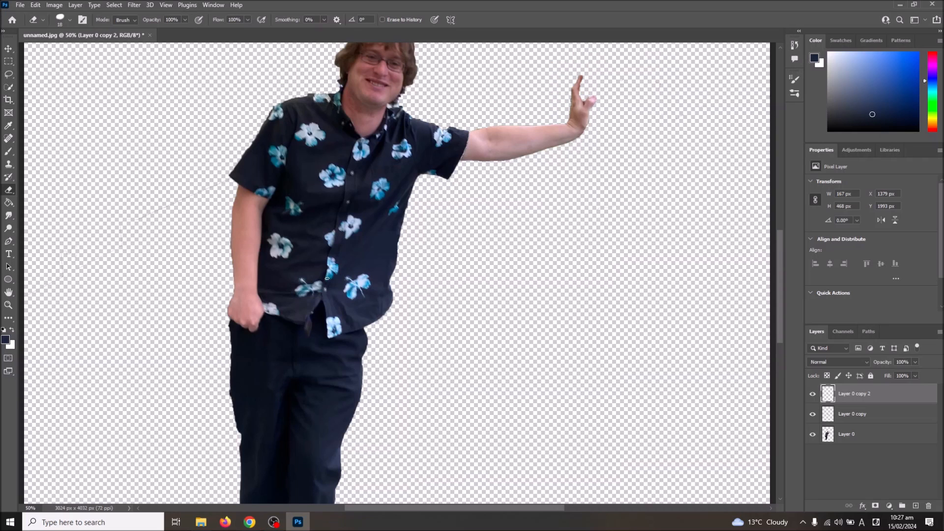
# View the whole cutout and start saving the document on the computer instead of to Creative Cloud.
pyautogui.scroll(-3, 327, 278)
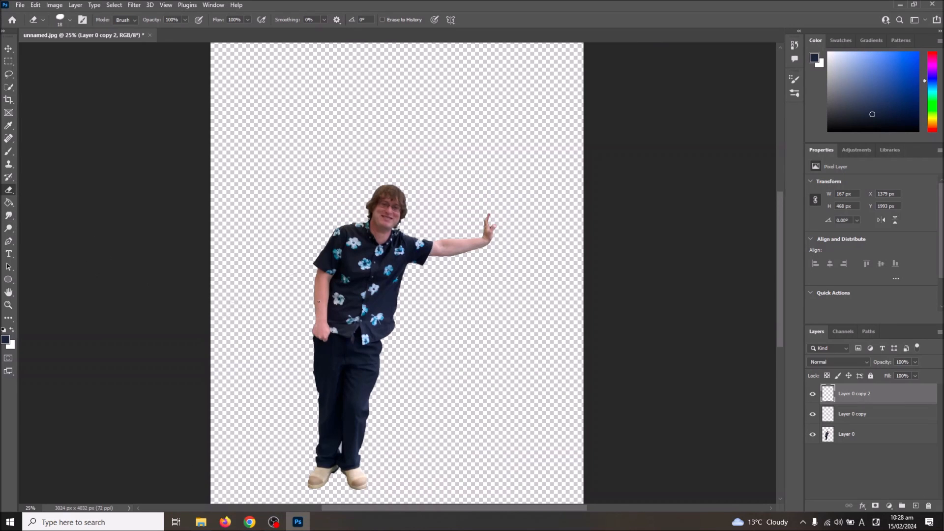
pyautogui.scroll(-1, 318, 298)
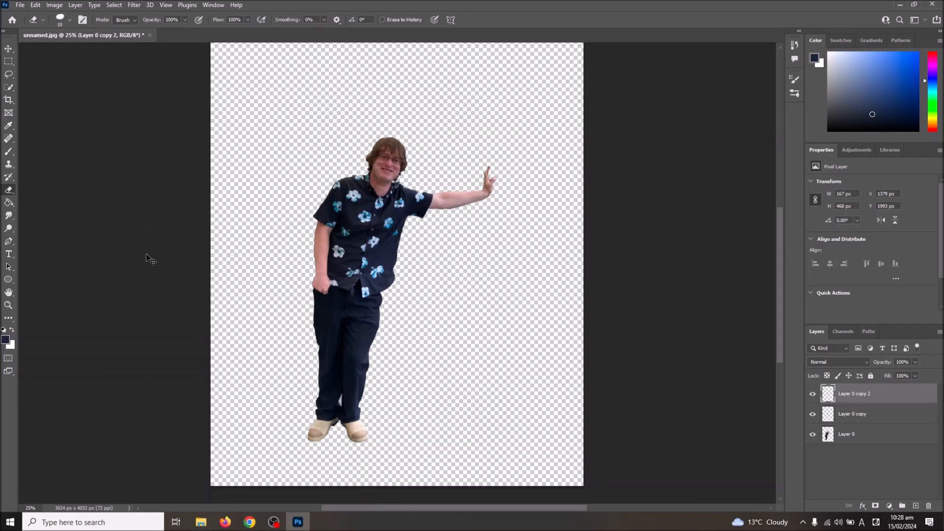
pyautogui.hotkey('ctrl', 's')
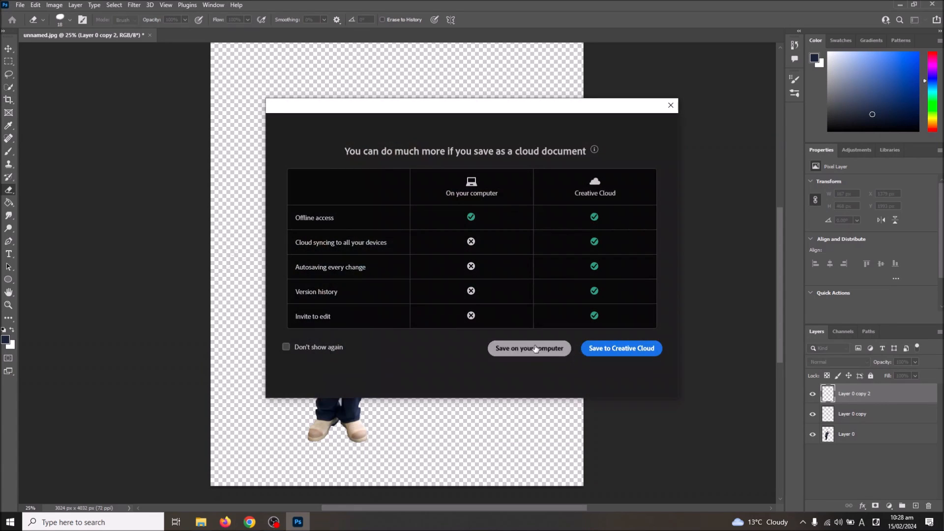
pyautogui.click(535, 348)
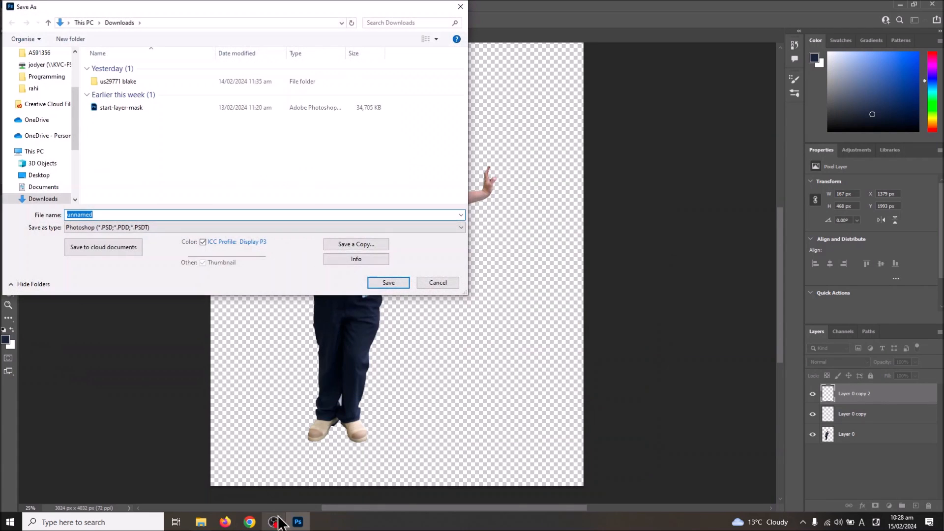
pyautogui.click(274, 522)
pyautogui.click(274, 522)
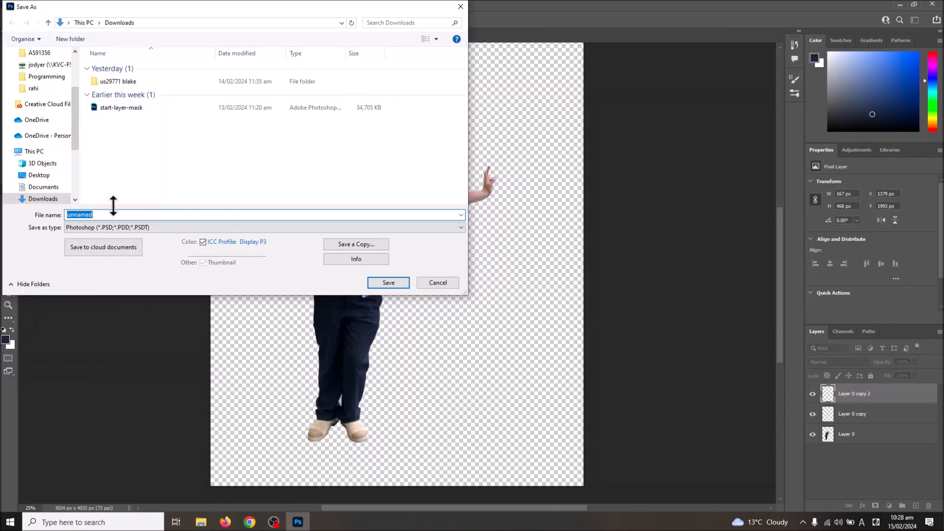
# Save the document in Photoshop format to the Downloads folder as meLeaning and accept the format options.
pyautogui.write('meLeaning')
pyautogui.click(399, 283)
pyautogui.click(588, 147)
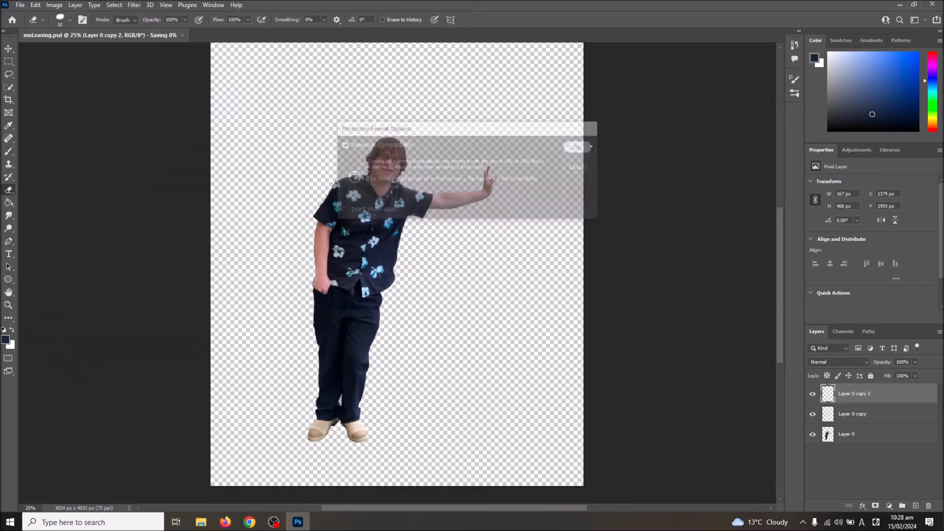
# Switch to Chrome and open a new browser tab.
pyautogui.click(250, 522)
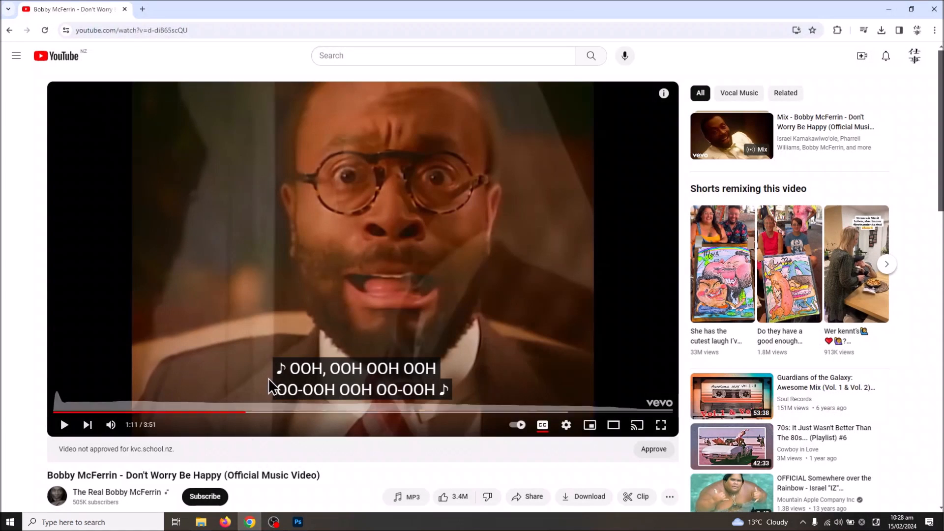
pyautogui.click(297, 522)
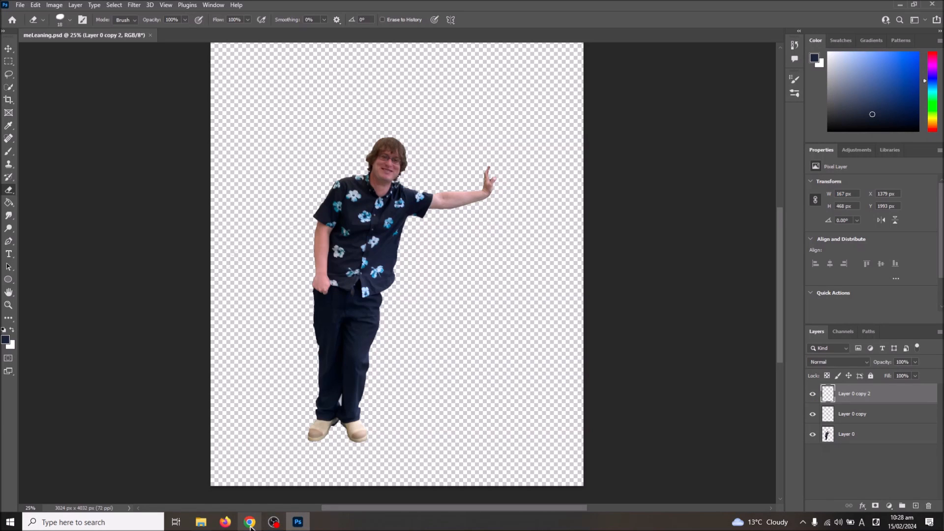
pyautogui.moveTo(250, 527)
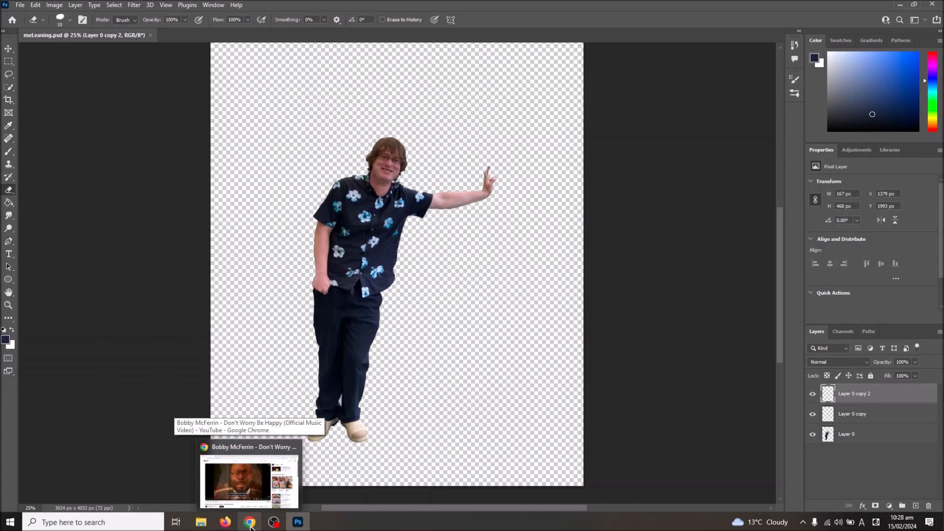
pyautogui.click(250, 524)
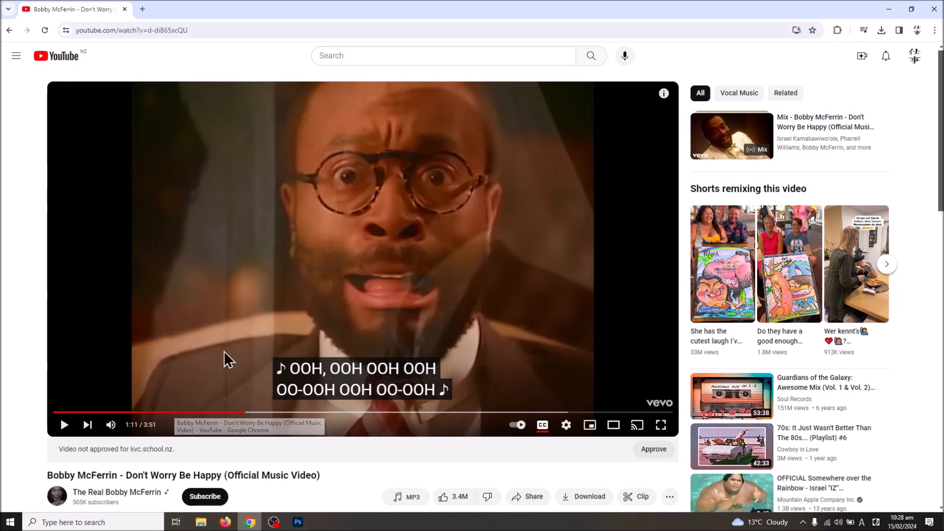
pyautogui.click(146, 15)
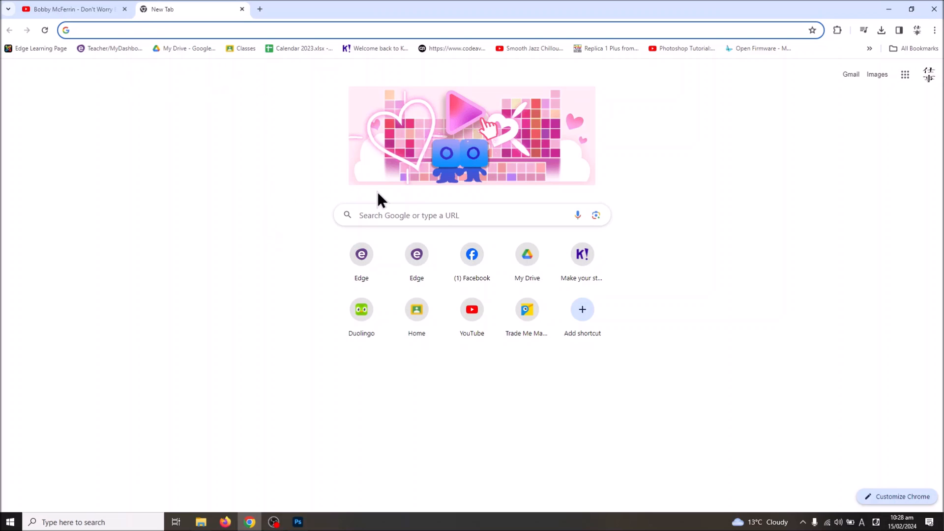
# Search Google Images for "china background" and look through the results for a suitable backdrop.
pyautogui.click(376, 215)
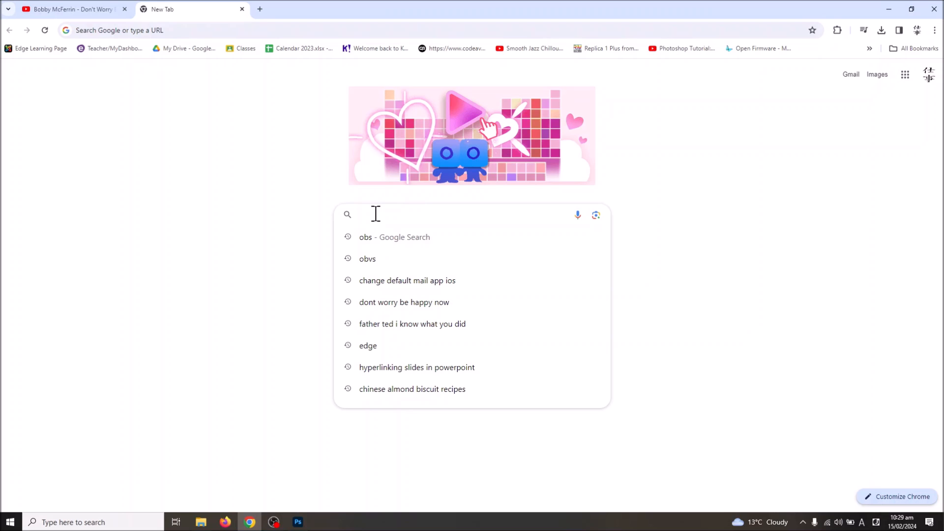
pyautogui.write('china')
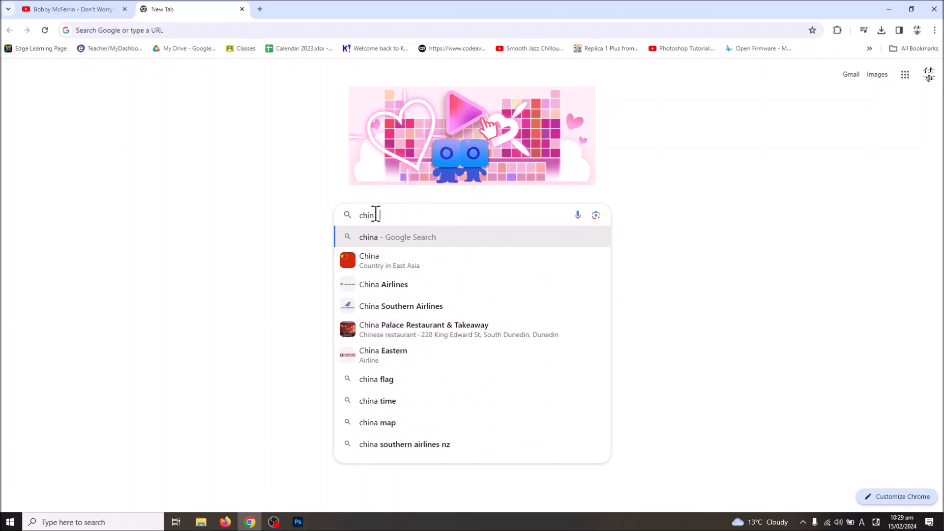
pyautogui.write(' background')
pyautogui.press('Return')
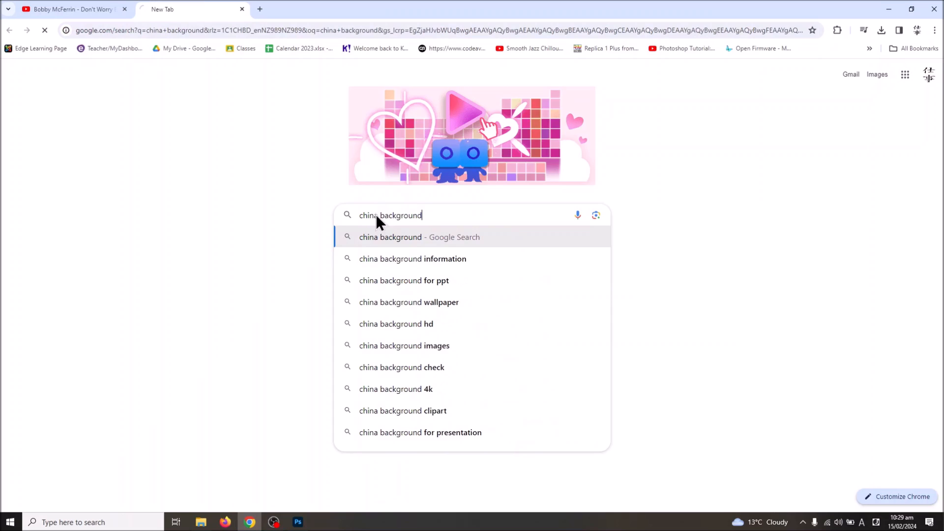
pyautogui.click(157, 98)
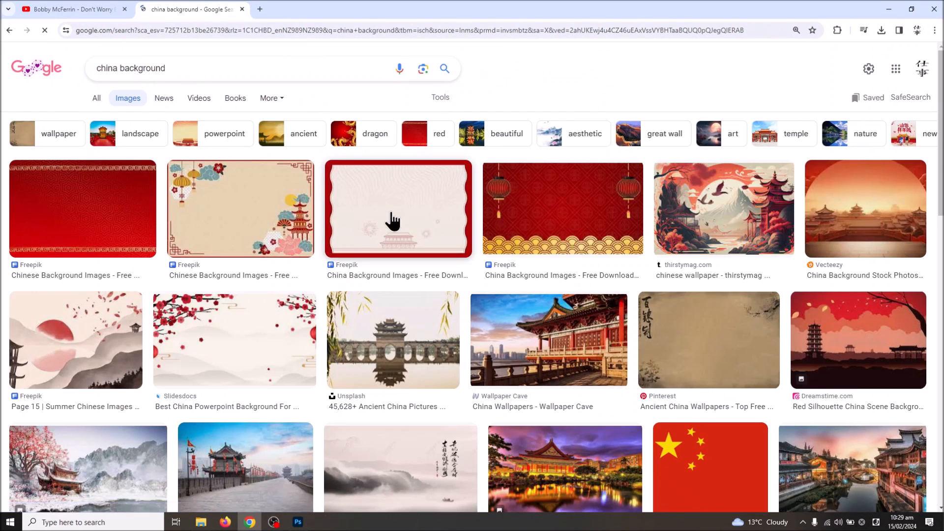
pyautogui.scroll(-7, 443, 236)
pyautogui.scroll(4, 401, 236)
pyautogui.scroll(-5, 399, 236)
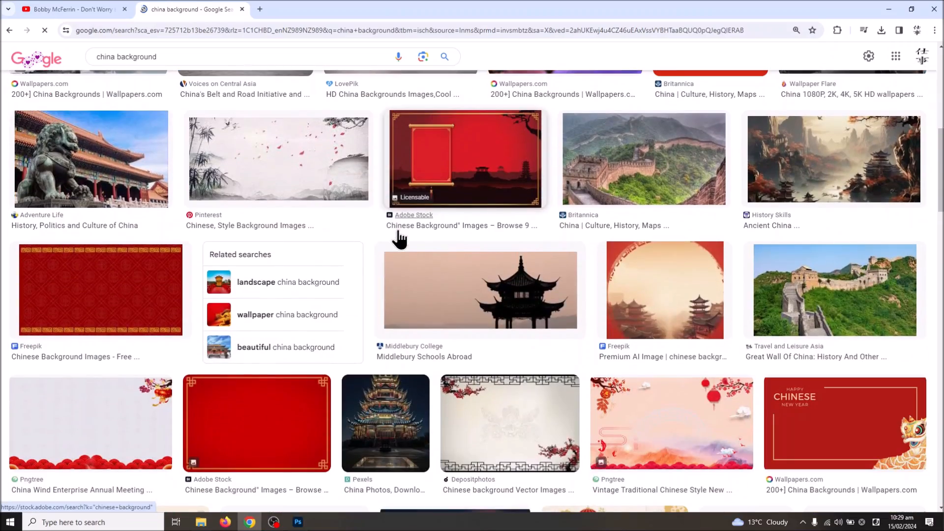
pyautogui.scroll(-10, 399, 238)
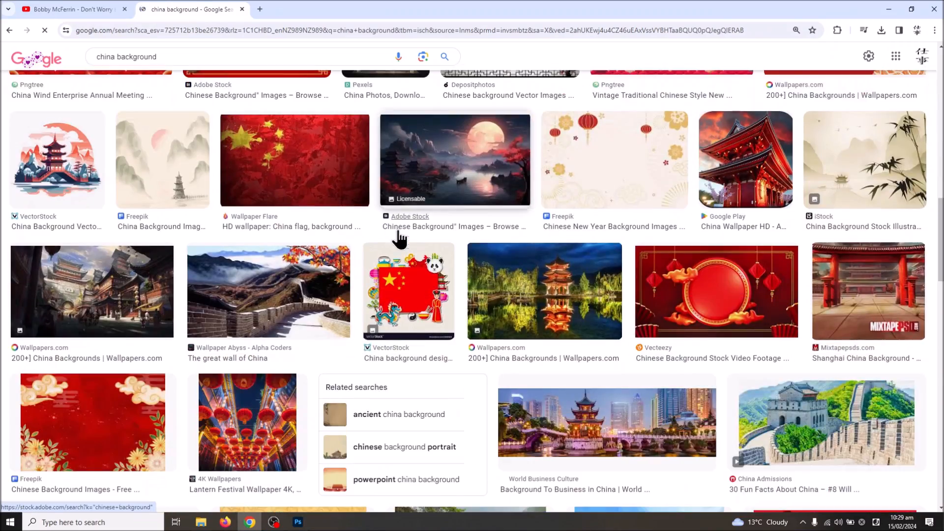
pyautogui.scroll(-13, 399, 238)
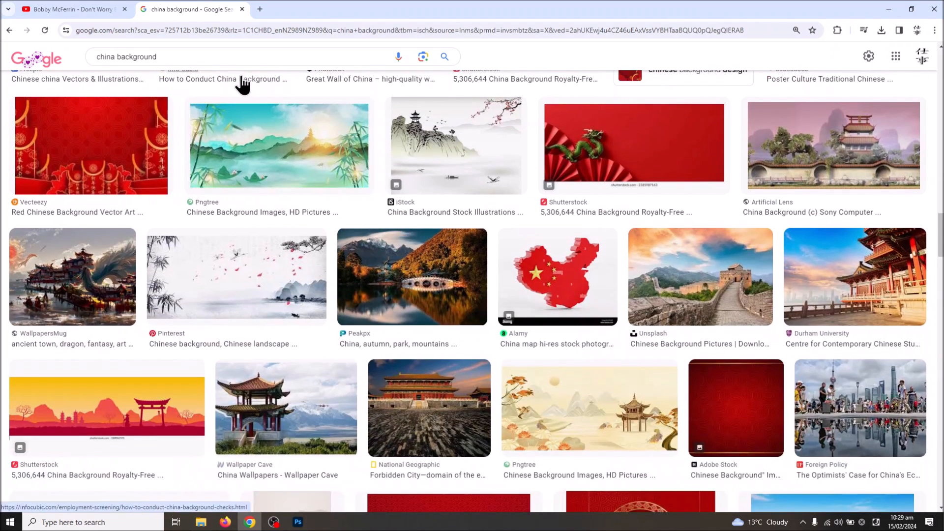
# Search the images for "jupiter" and preview the NASA picture of the planet.
pyautogui.click(128, 57)
pyautogui.write('jupiter')
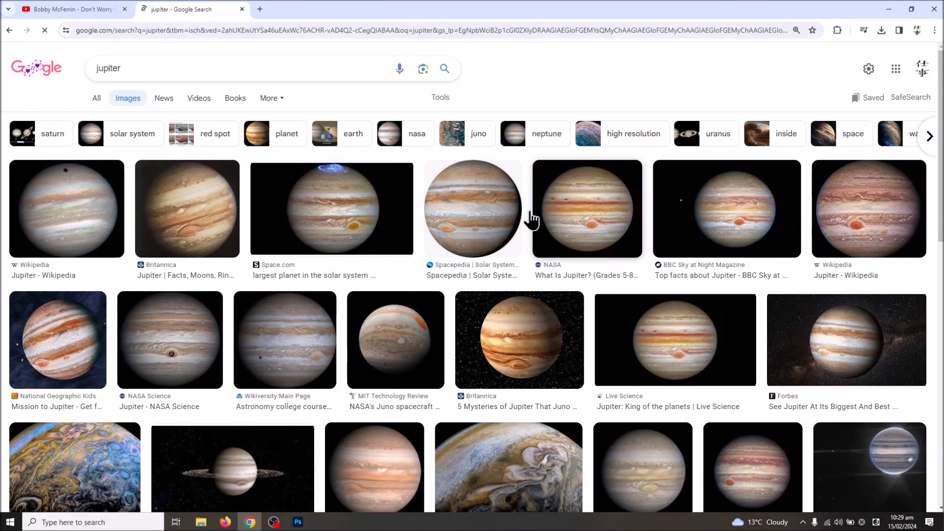
pyautogui.click(565, 222)
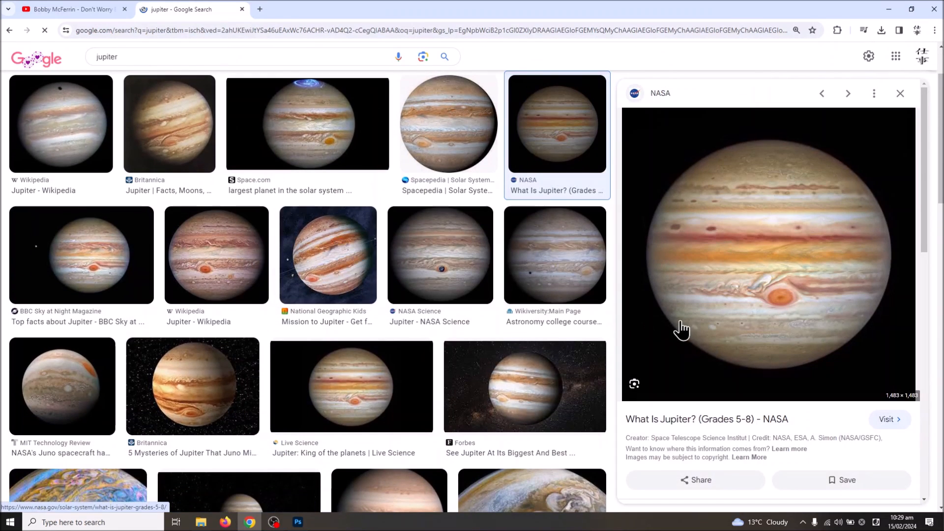
# Preview the Forbes picture of Jupiter against the stars and save it to the Downloads folder as the WEBP file 0x0.
pyautogui.click(492, 400)
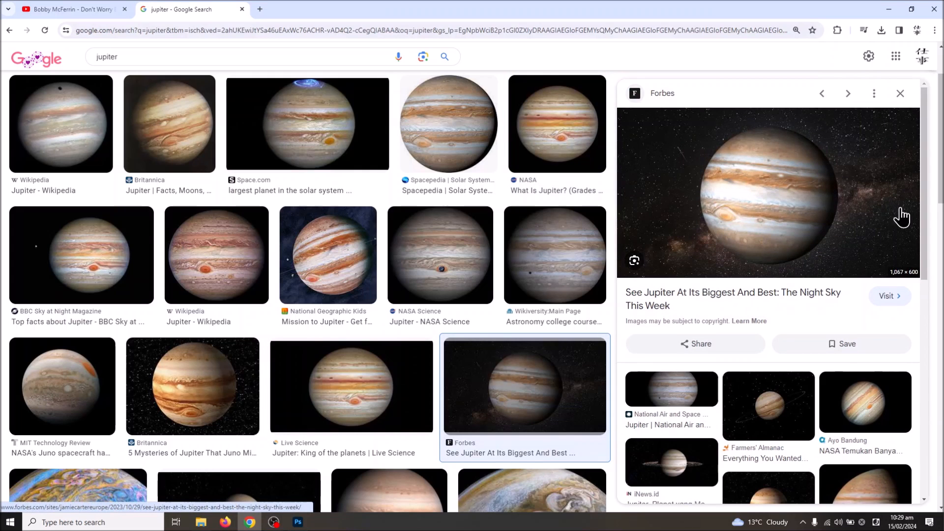
pyautogui.rightClick(778, 224)
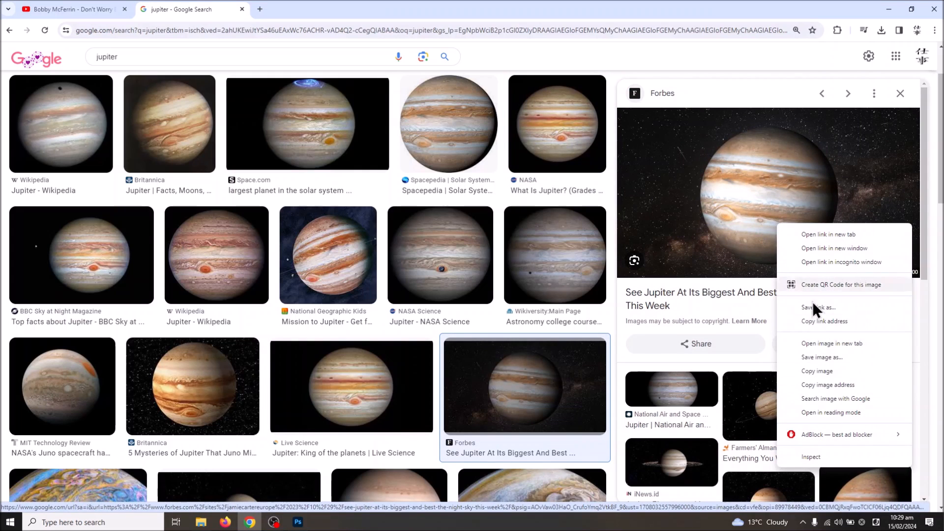
pyautogui.click(819, 358)
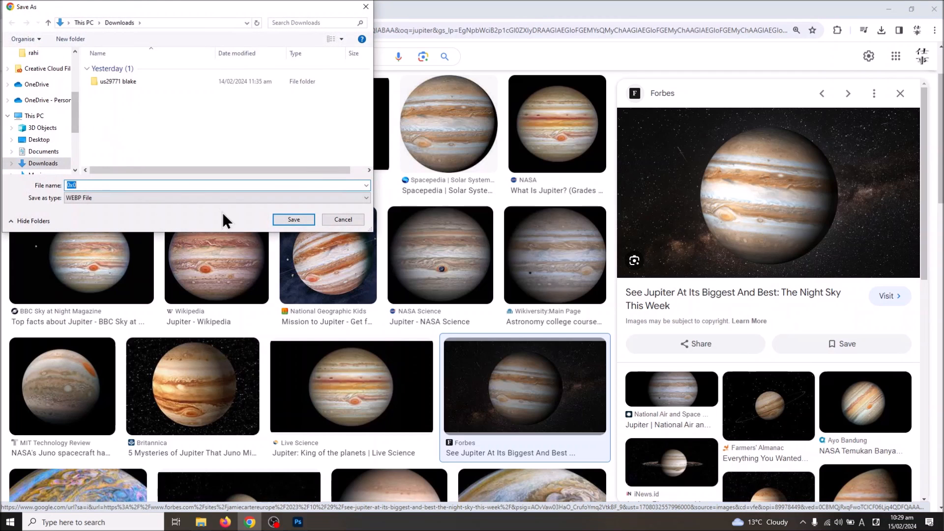
pyautogui.click(284, 220)
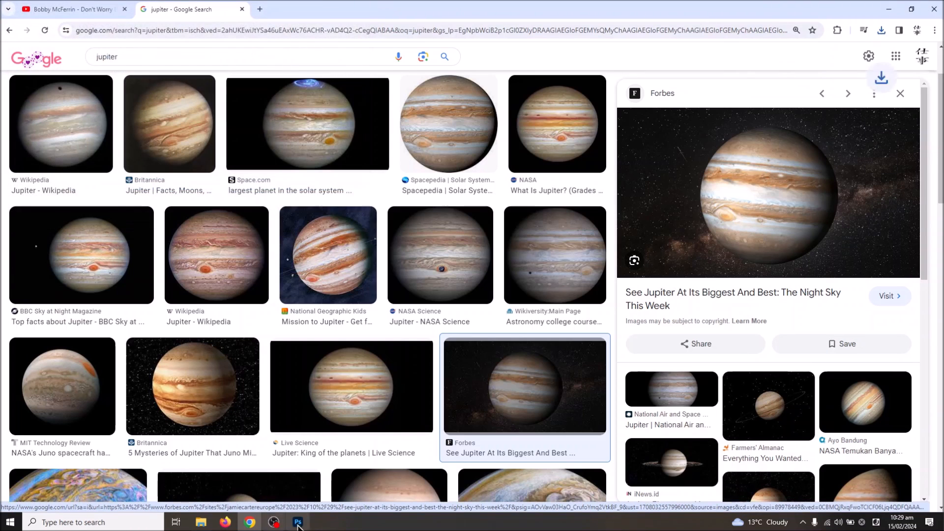
# Switch to Photoshop and try to place the downloaded 0x0.webp image from the Downloads folder into the meLeaning document.
pyautogui.click(270, 523)
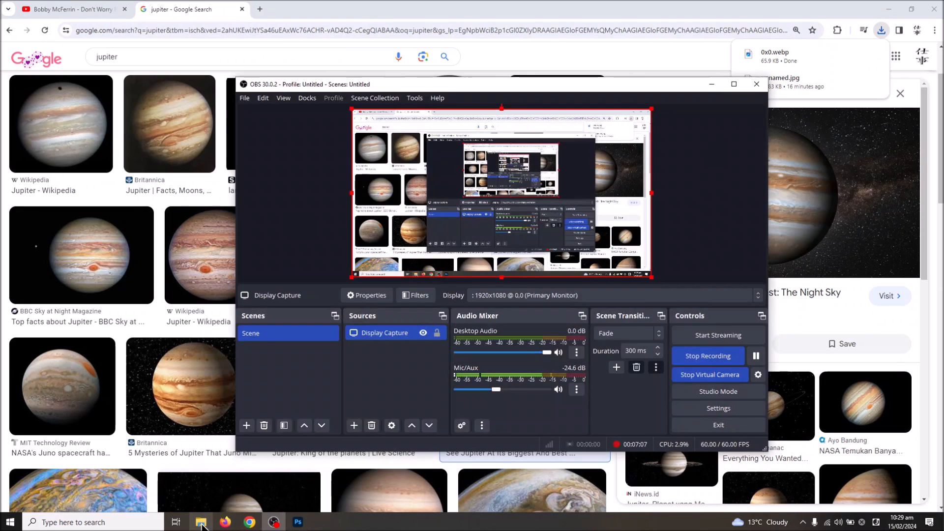
pyautogui.click(297, 522)
pyautogui.click(201, 523)
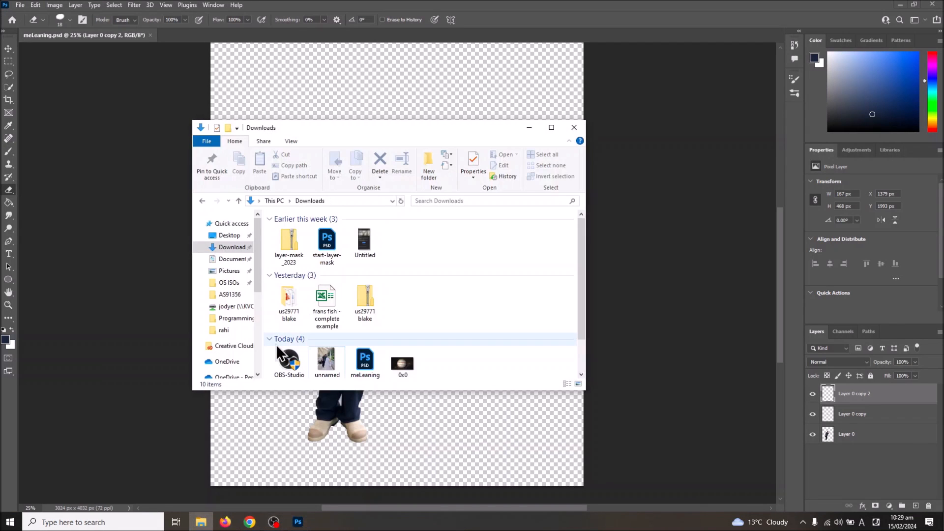
pyautogui.click(405, 366)
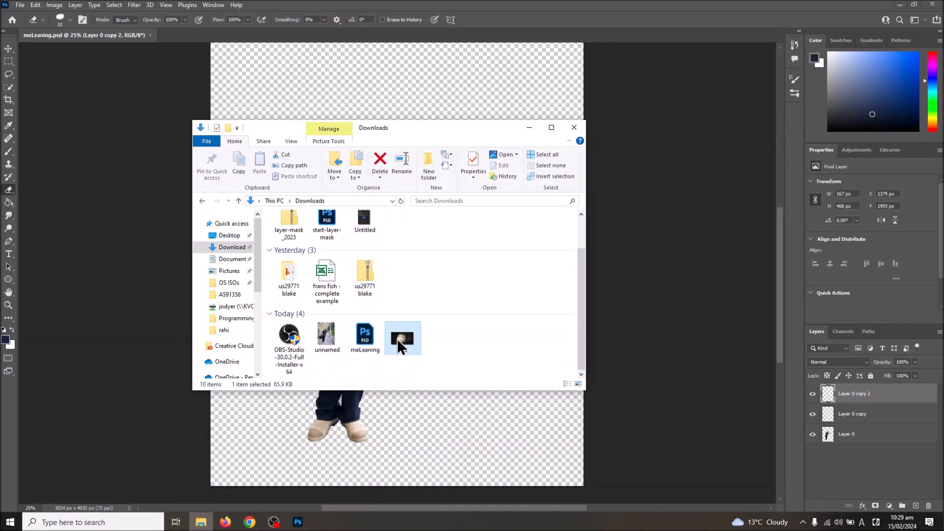
pyautogui.click(183, 37)
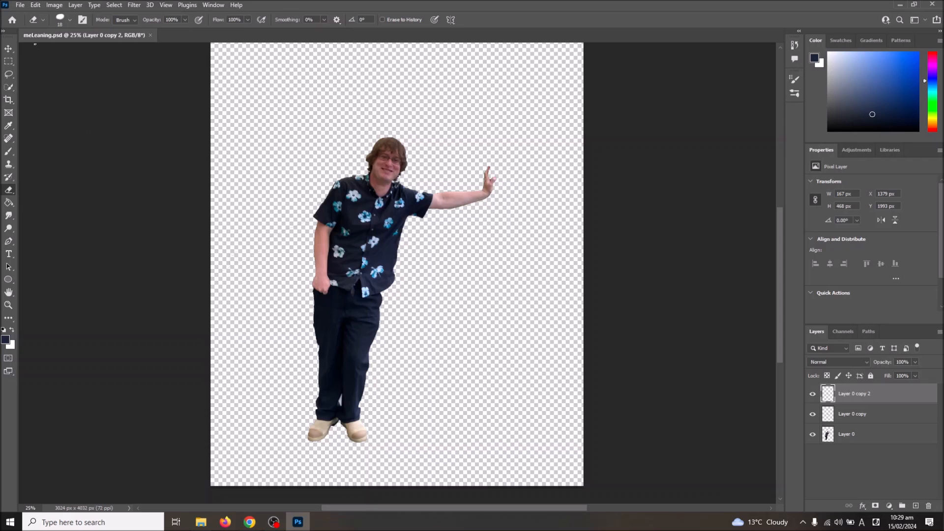
pyautogui.click(200, 522)
pyautogui.moveTo(414, 342); pyautogui.dragTo(474, 409)
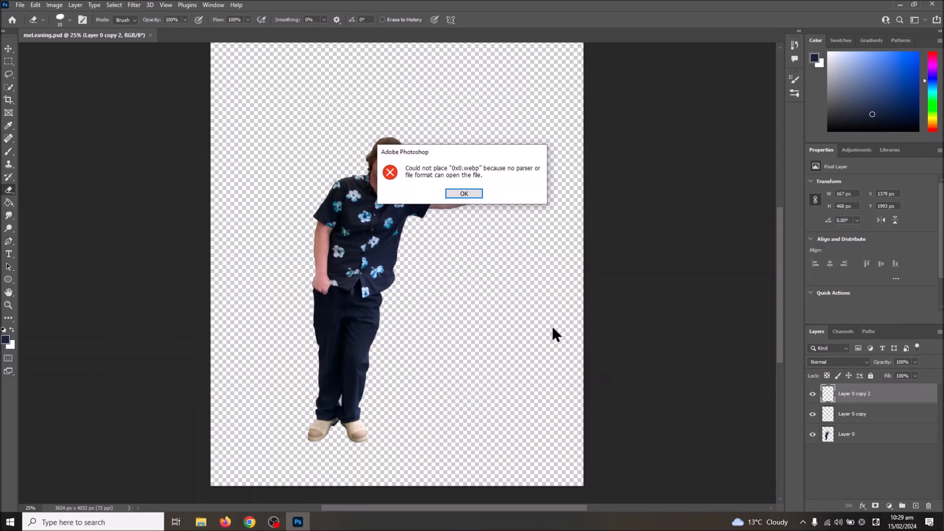
pyautogui.click(464, 193)
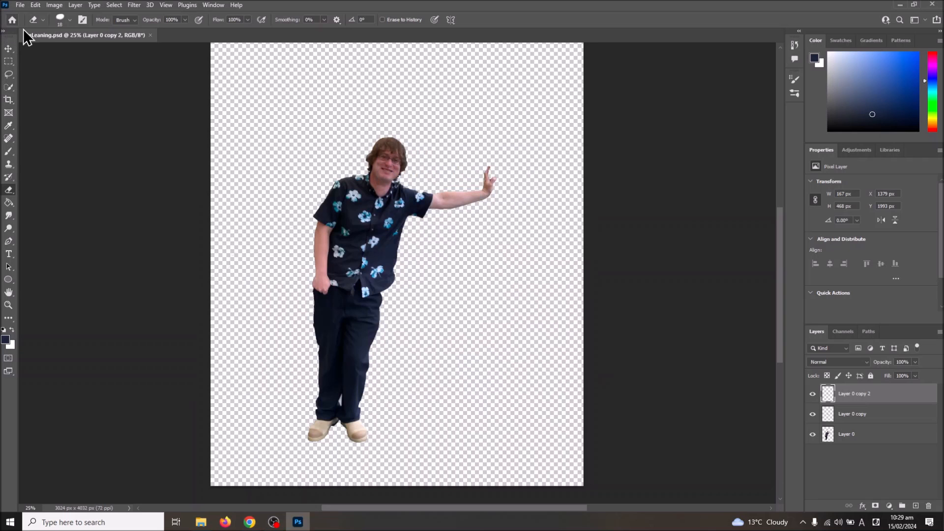
# Close the meLeaning document.
pyautogui.click(19, 4)
pyautogui.click(192, 59)
pyautogui.click(150, 36)
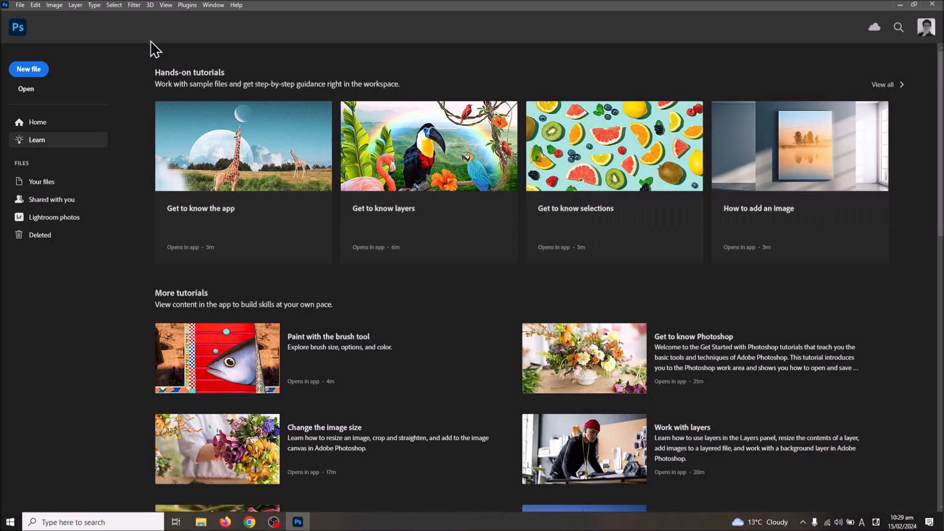
# Try to open 0x0.webp from the Downloads folder as a separate document.
pyautogui.click(200, 522)
pyautogui.moveTo(398, 339); pyautogui.dragTo(453, 449)
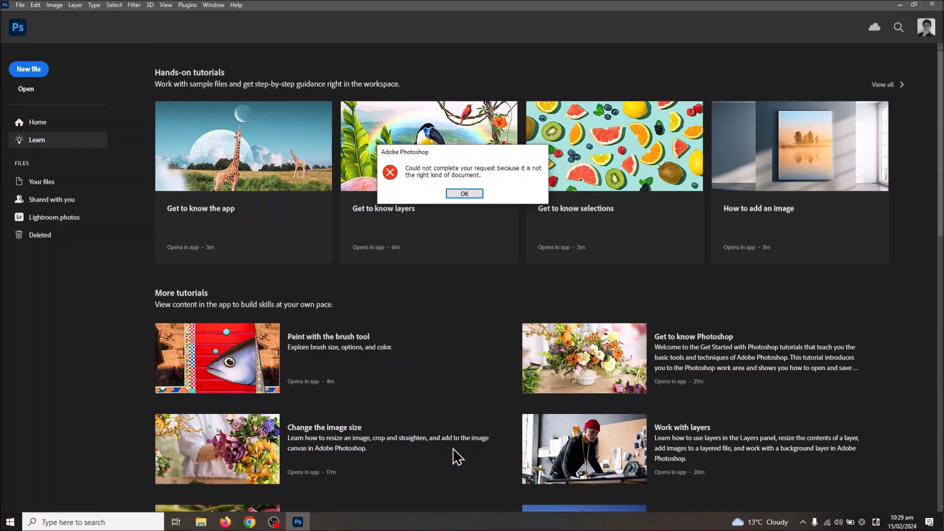
pyautogui.click(477, 193)
# Switch to Chrome and replace the "jupiter" image search with a search for "china".
pyautogui.click(250, 523)
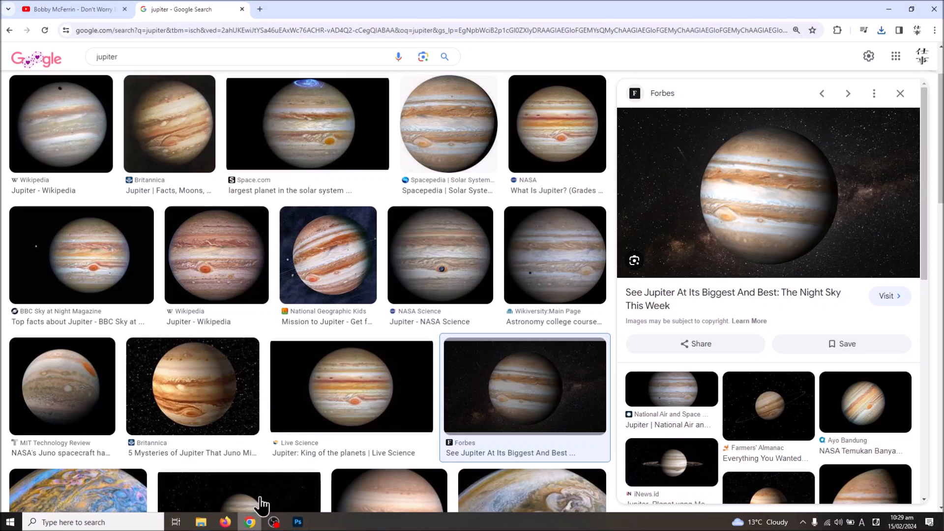
pyautogui.scroll(3, 297, 392)
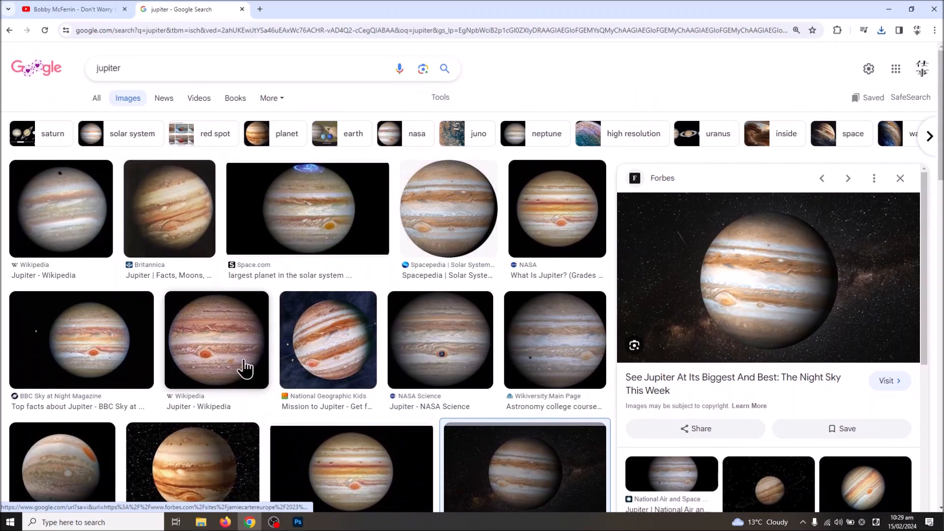
pyautogui.click(179, 69)
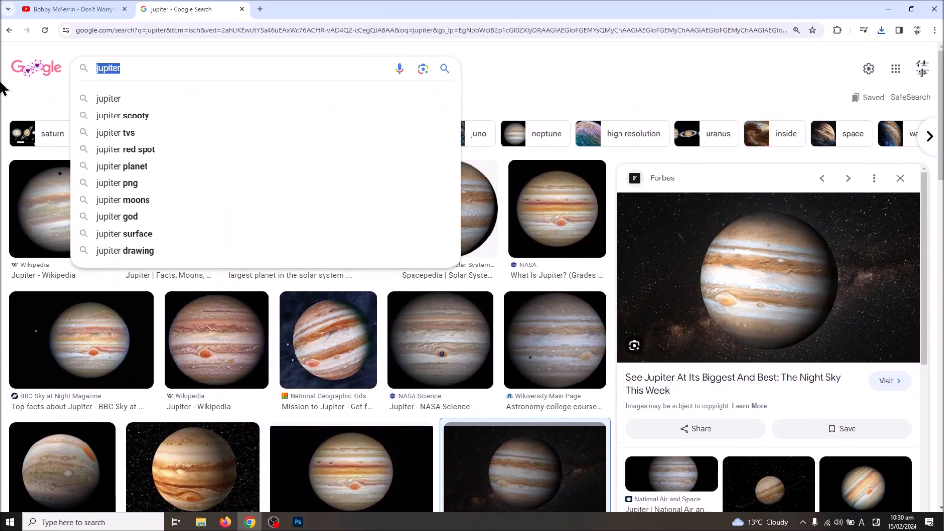
pyautogui.press('BackSpace')
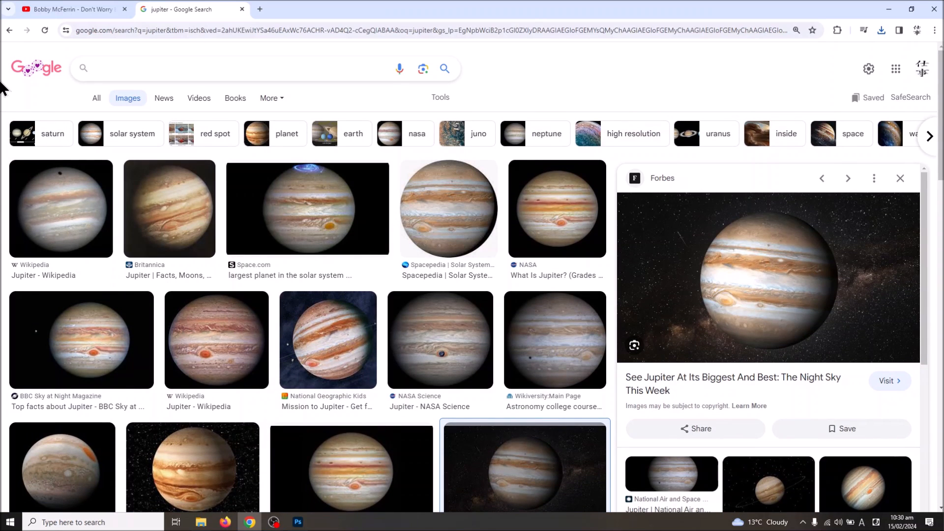
pyautogui.write('china')
pyautogui.press('Return')
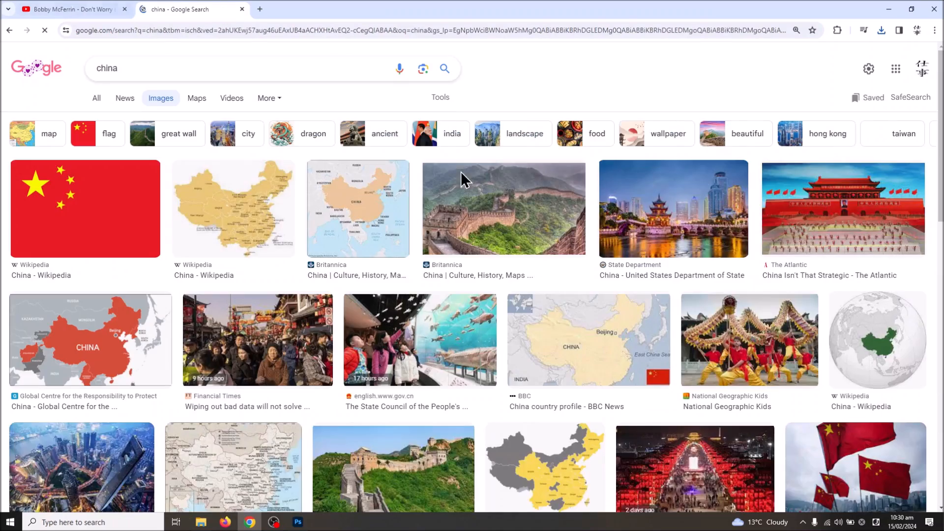
# Look through the China image results for a backdrop and preview the Reuters handshake picture.
pyautogui.scroll(-7, 452, 185)
pyautogui.scroll(6, 453, 185)
pyautogui.scroll(-8, 451, 184)
pyautogui.scroll(-6, 450, 185)
pyautogui.scroll(6, 449, 186)
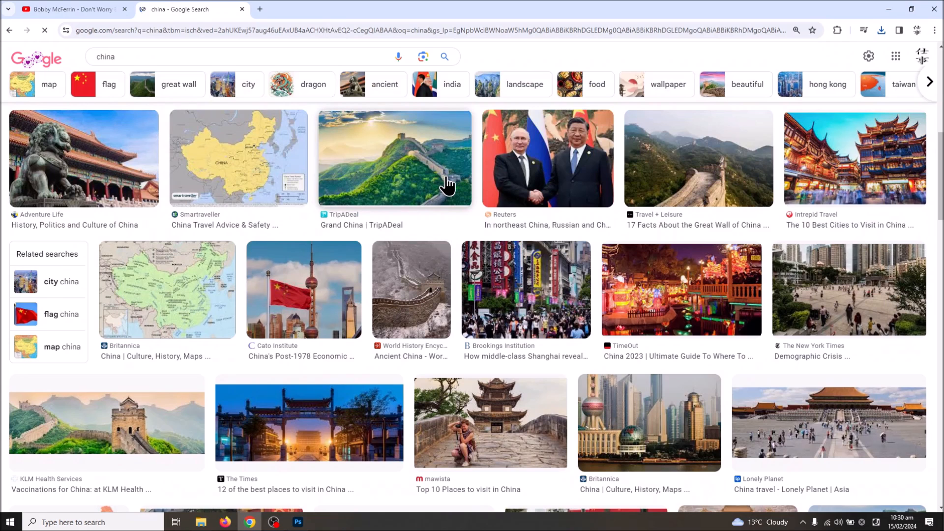
pyautogui.click(514, 174)
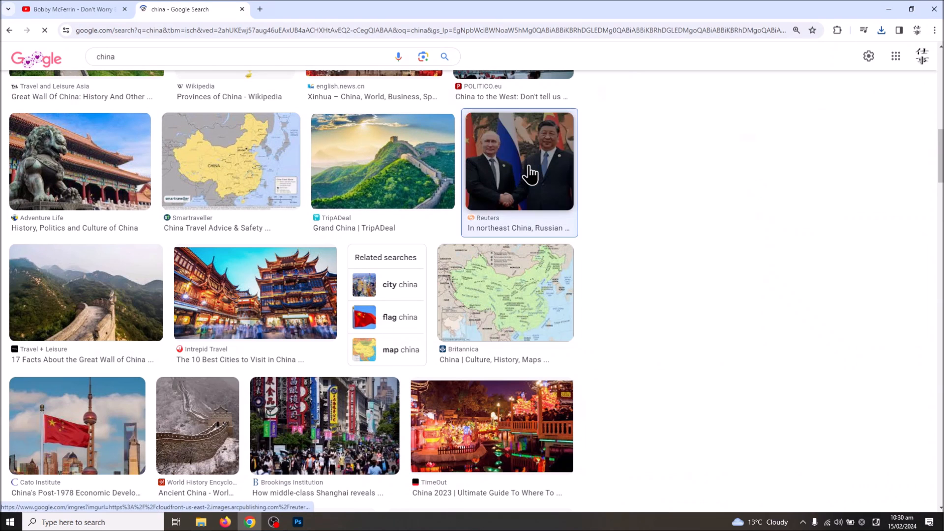
# Replace the "china" image search with a search for "putin and xi shaking hands".
pyautogui.doubleClick(116, 56)
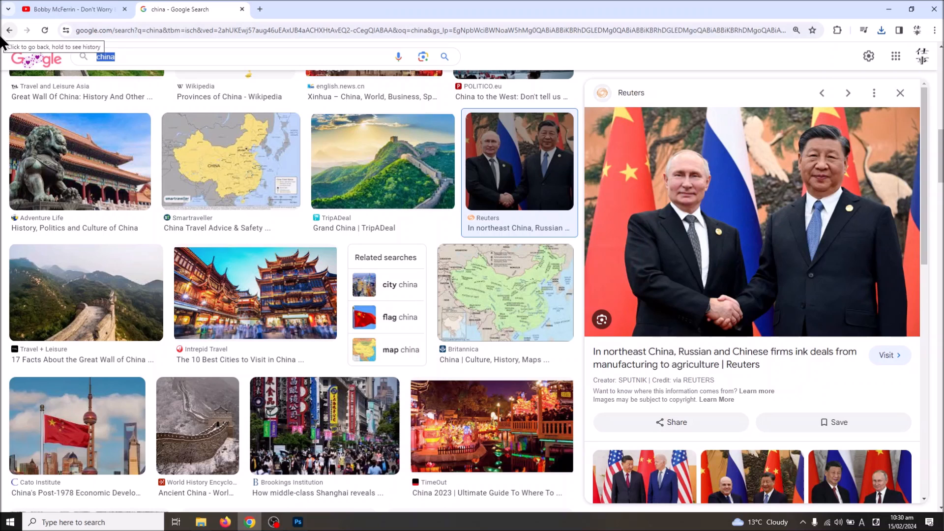
pyautogui.write('putina n')
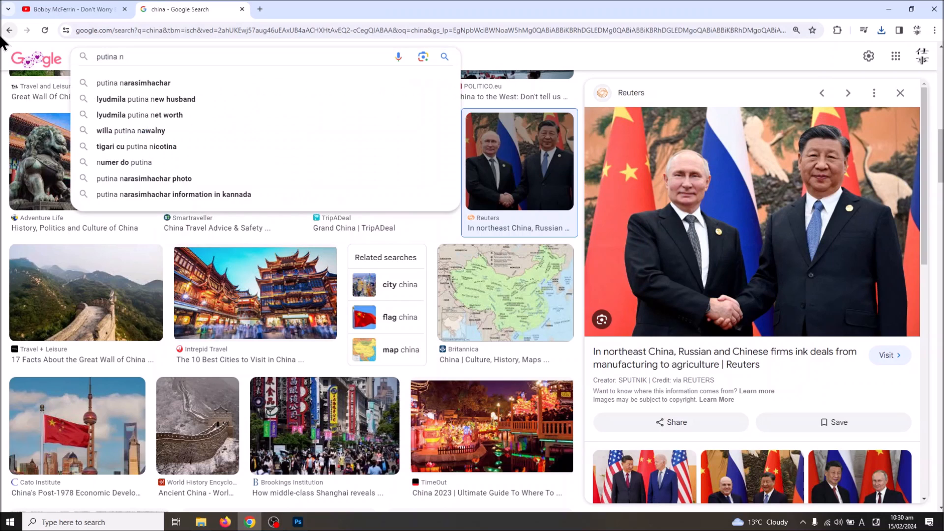
pyautogui.press('BackSpace')
pyautogui.press('BackSpace')
pyautogui.press('BackSpace')
pyautogui.write('and xi ')
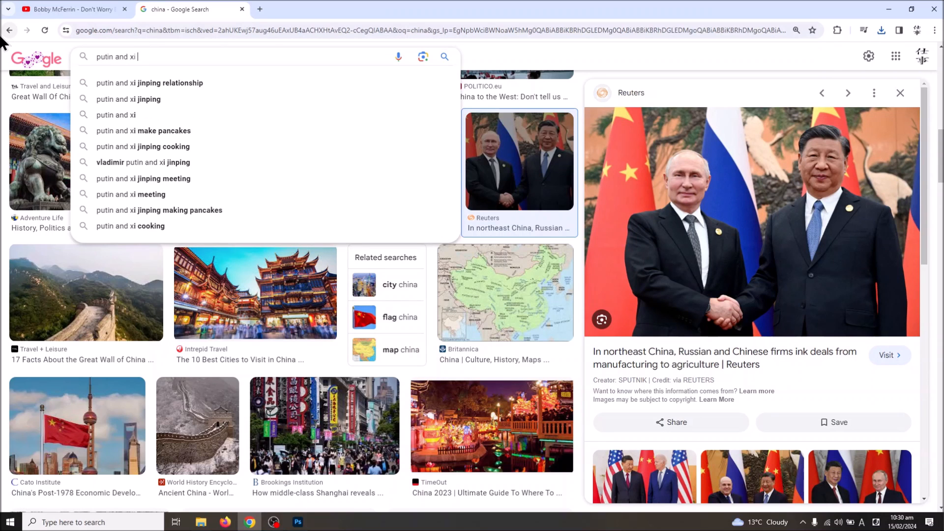
pyautogui.write('shaking hands')
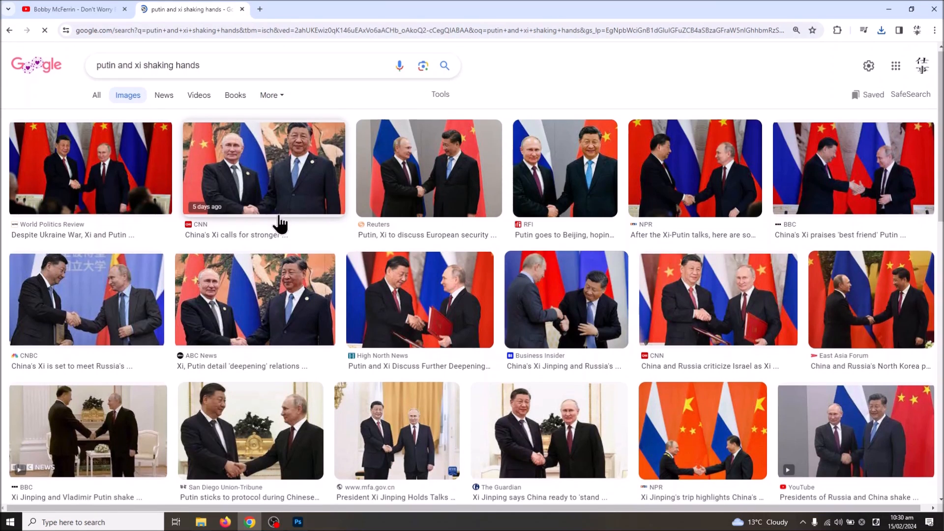
# Look through the handshake image results for a backdrop and preview the picture from The Conversation.
pyautogui.scroll(-5, 281, 224)
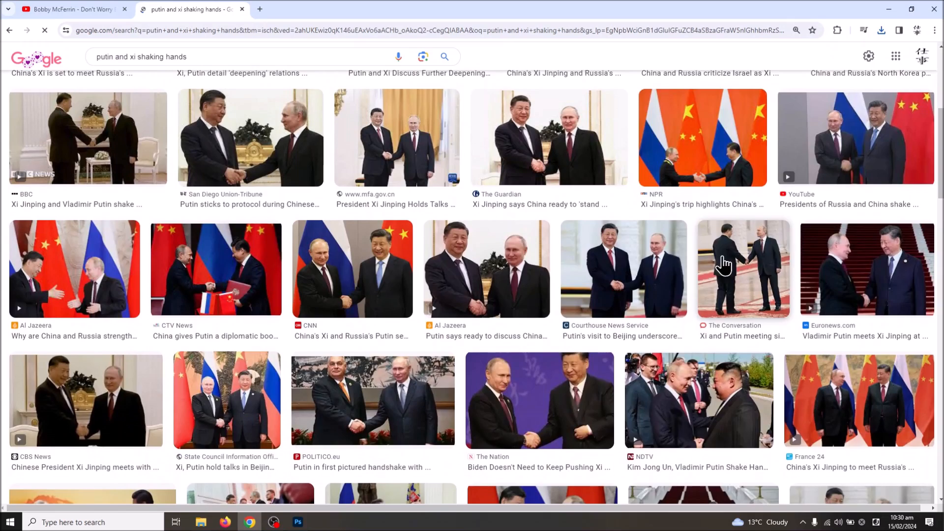
pyautogui.click(723, 265)
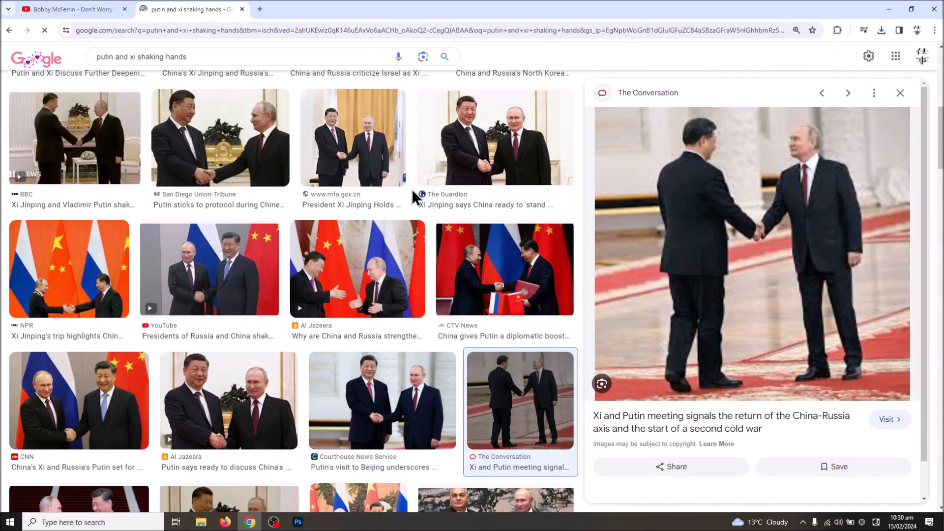
pyautogui.scroll(-5, 440, 205)
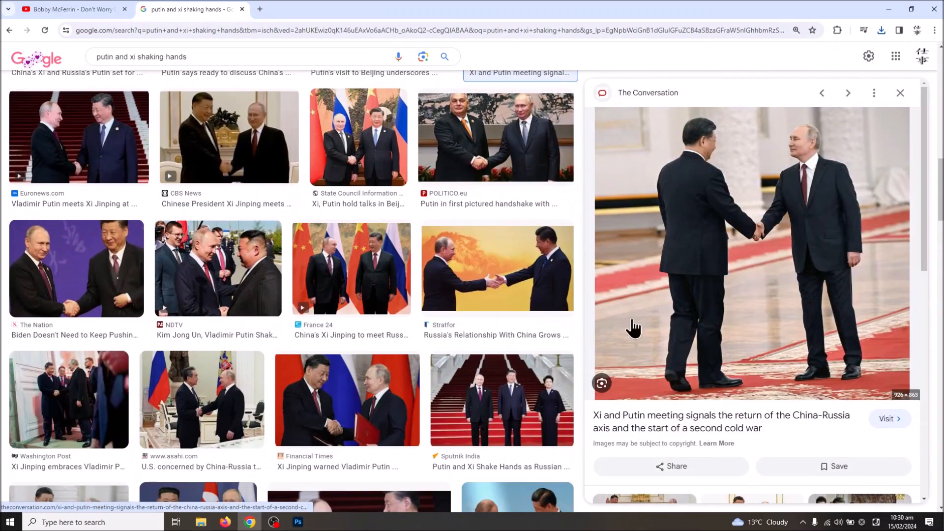
pyautogui.scroll(-10, 379, 250)
pyautogui.scroll(2, 374, 253)
pyautogui.scroll(-9, 354, 248)
pyautogui.scroll(-15, 353, 250)
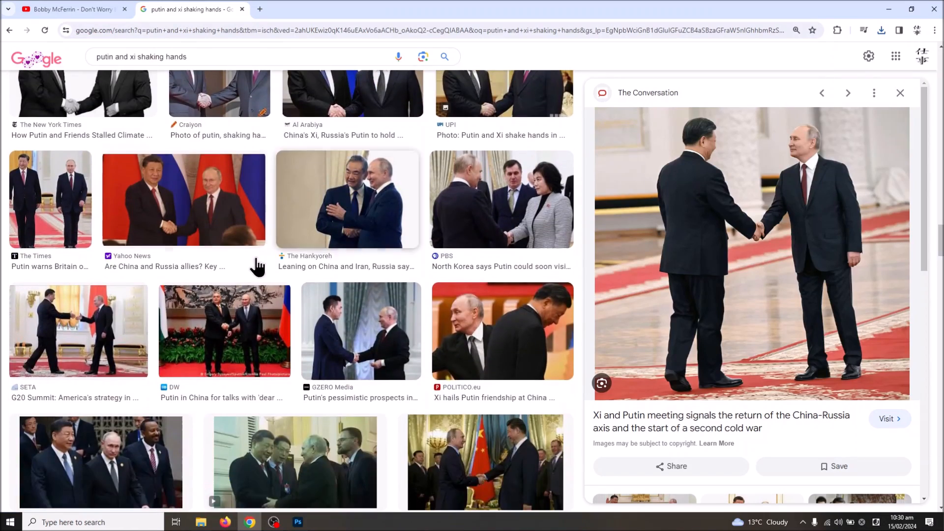
# Open the source page of SETA's G20 Summit handshake picture and save the picture to the Downloads folder.
pyautogui.click(77, 326)
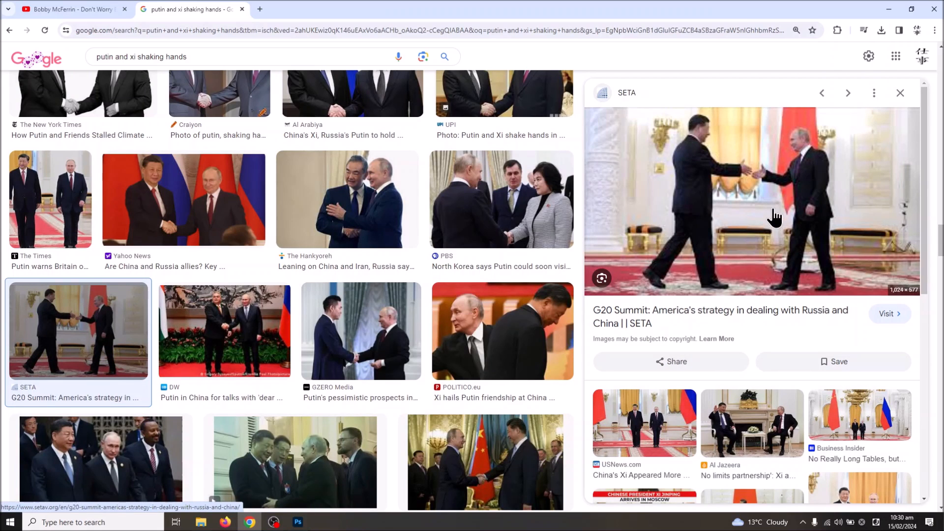
pyautogui.click(757, 209)
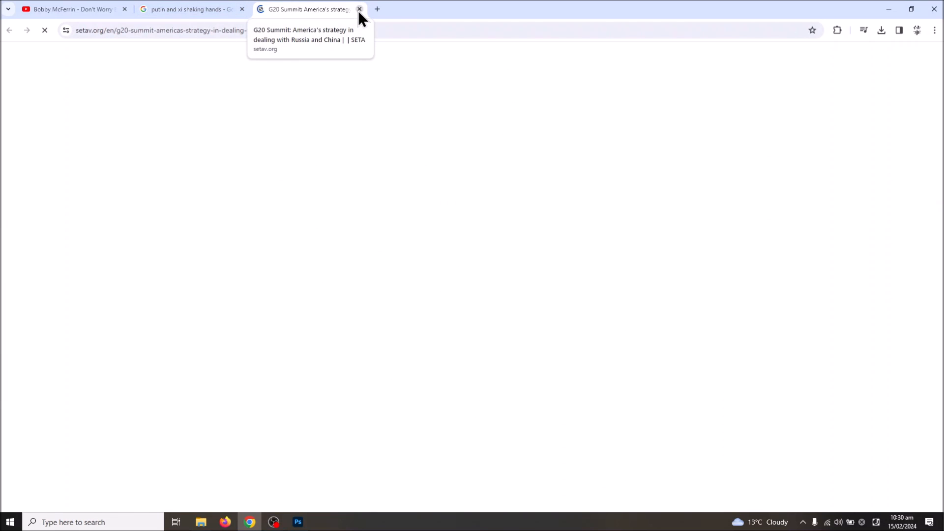
pyautogui.rightClick(465, 219)
pyautogui.click(512, 245)
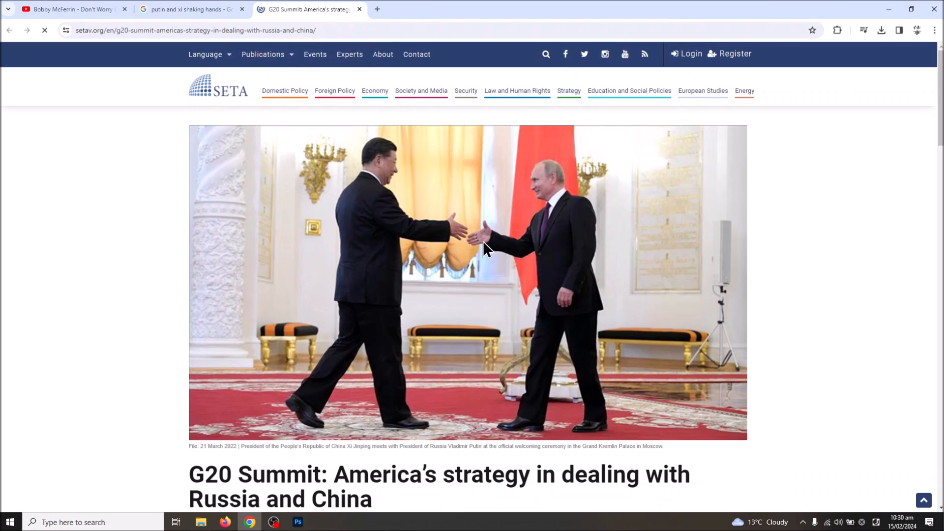
pyautogui.click(294, 219)
# Switch to Photoshop and open the downloaded handshake picture from the Downloads folder as a document.
pyautogui.click(299, 522)
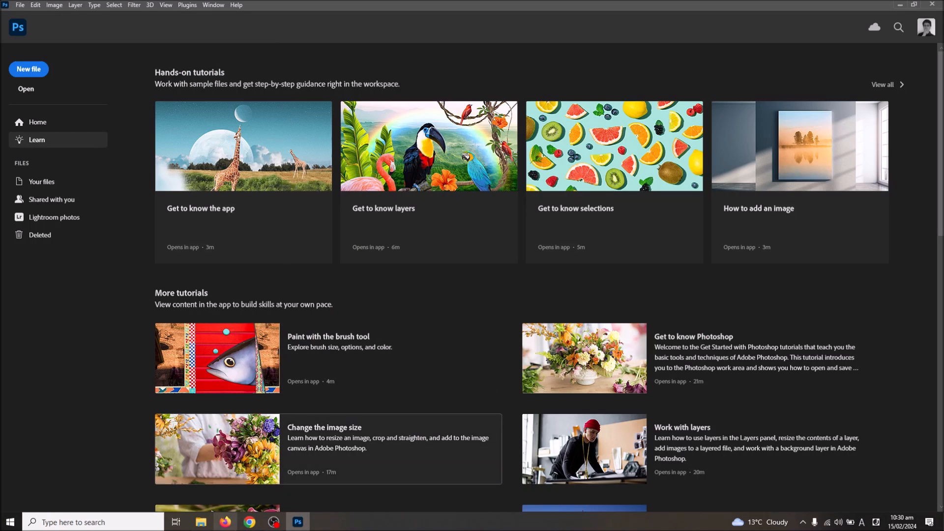
pyautogui.click(200, 522)
pyautogui.moveTo(657, 291); pyautogui.dragTo(688, 291)
# Place the meLeaning file from the Downloads folder onto the handshake picture as a new layer.
pyautogui.click(202, 522)
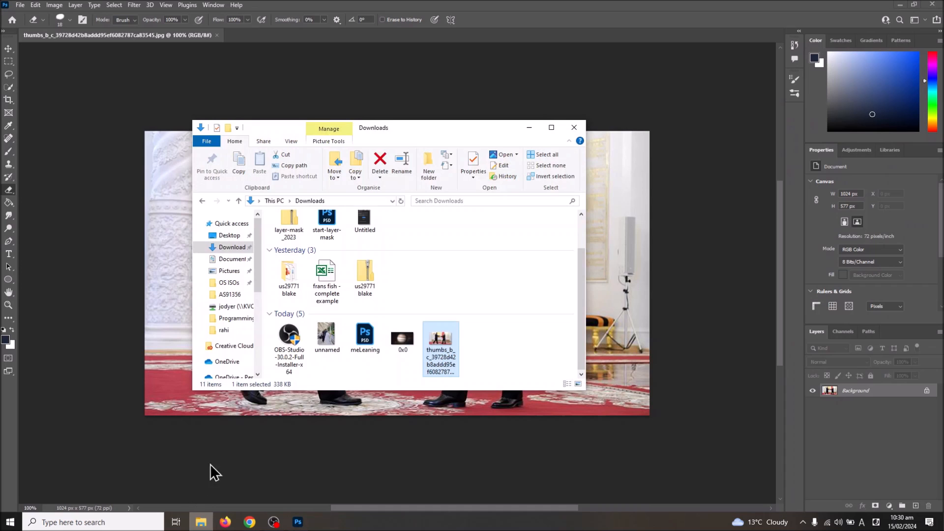
pyautogui.scroll(1, 326, 340)
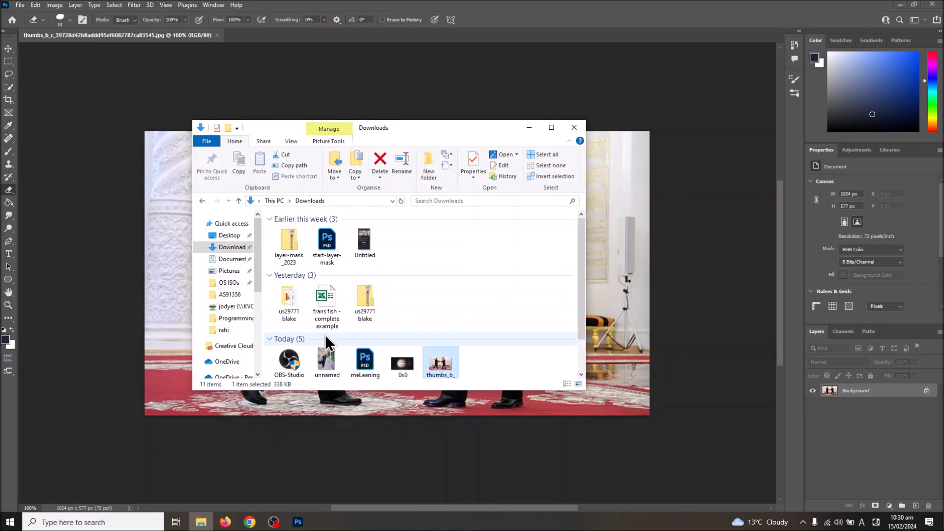
pyautogui.moveTo(364, 359); pyautogui.dragTo(706, 281)
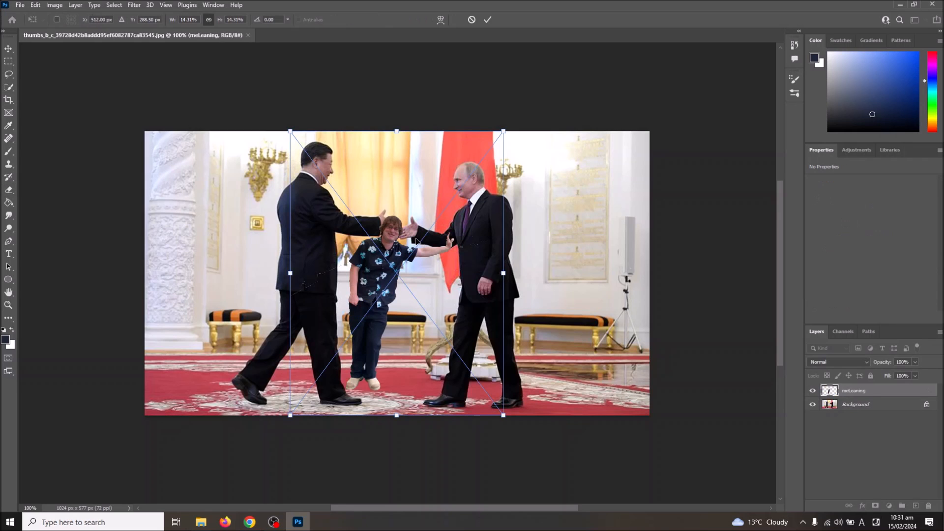
# Enlarge the placed cutout to about 20.6% and position it between the two politicians.
pyautogui.moveTo(368, 257); pyautogui.dragTo(199, 273)
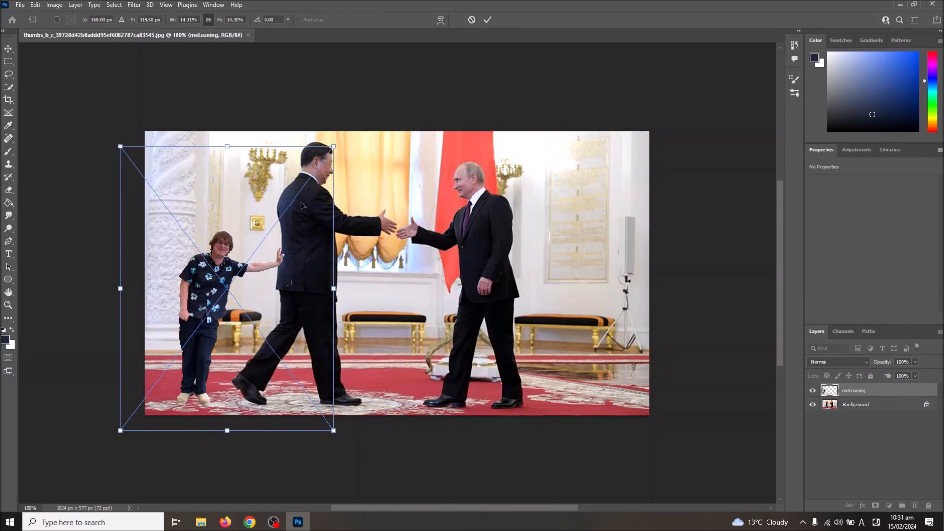
pyautogui.moveTo(339, 147); pyautogui.dragTo(500, 71)
pyautogui.moveTo(273, 217); pyautogui.dragTo(443, 225)
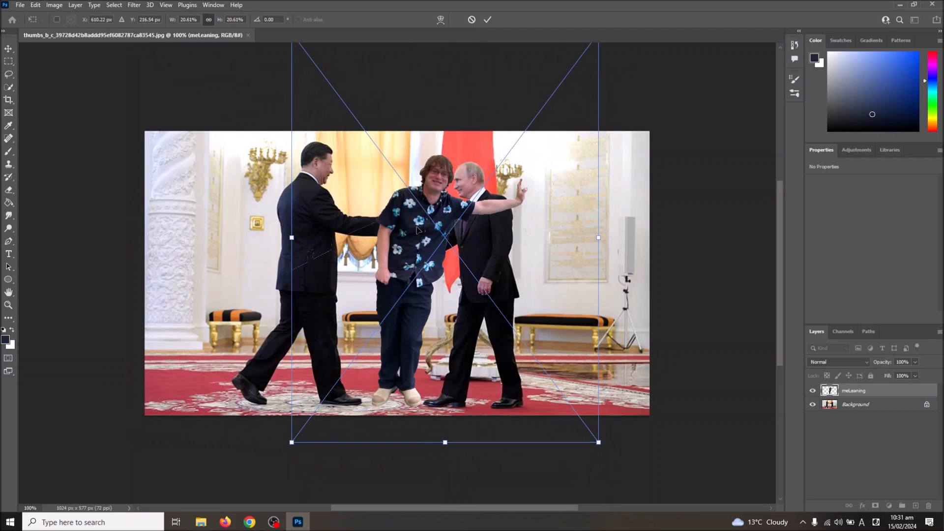
# Flip the cutout horizontally and move it behind Putin so the man leans toward his back.
pyautogui.rightClick(418, 228)
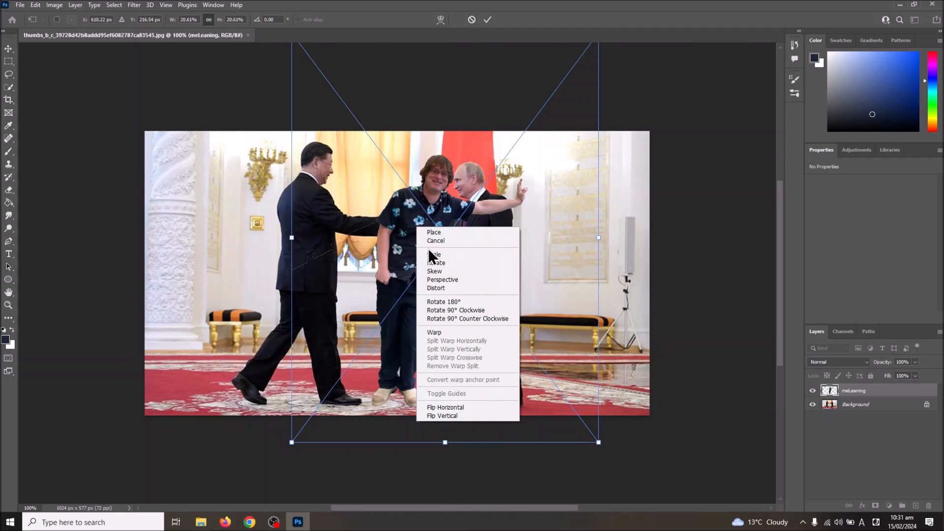
pyautogui.click(454, 408)
pyautogui.moveTo(467, 300); pyautogui.dragTo(597, 307)
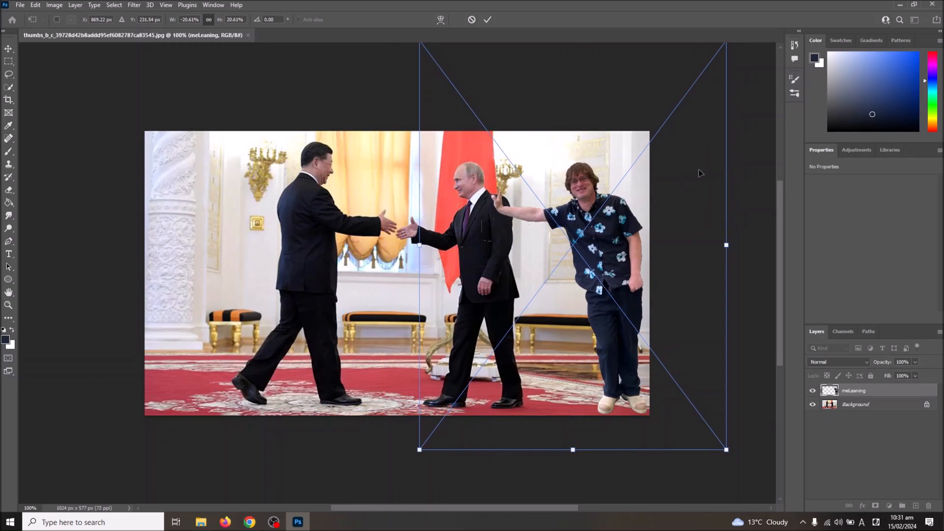
# Scale the cutout down to about 18.7%, reposition its hand at Putin's back and commit the placement.
pyautogui.scroll(2, 732, 108)
pyautogui.moveTo(732, 79); pyautogui.dragTo(698, 116)
pyautogui.moveTo(598, 339); pyautogui.dragTo(610, 333)
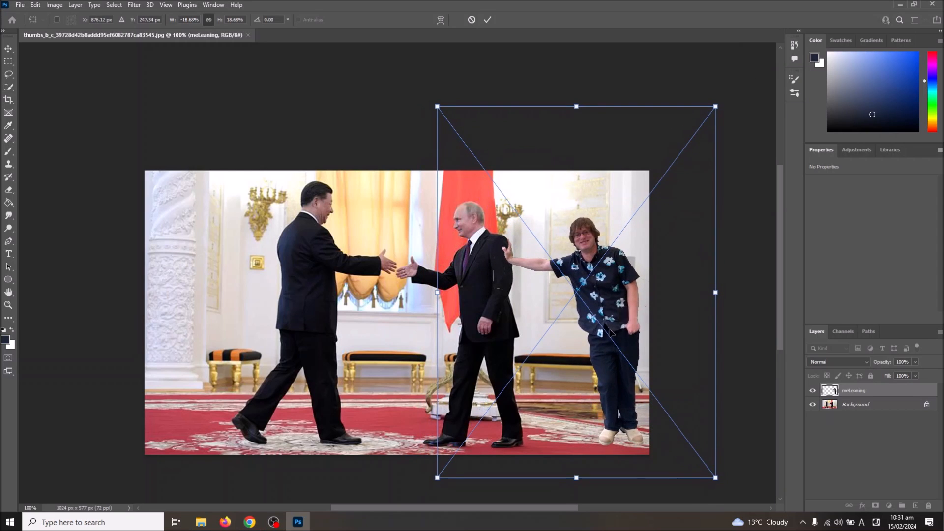
pyautogui.press('Return')
# Fine-tune the cutout's position so the man's hand rests on the back of Putin's shoulder.
pyautogui.press('e')
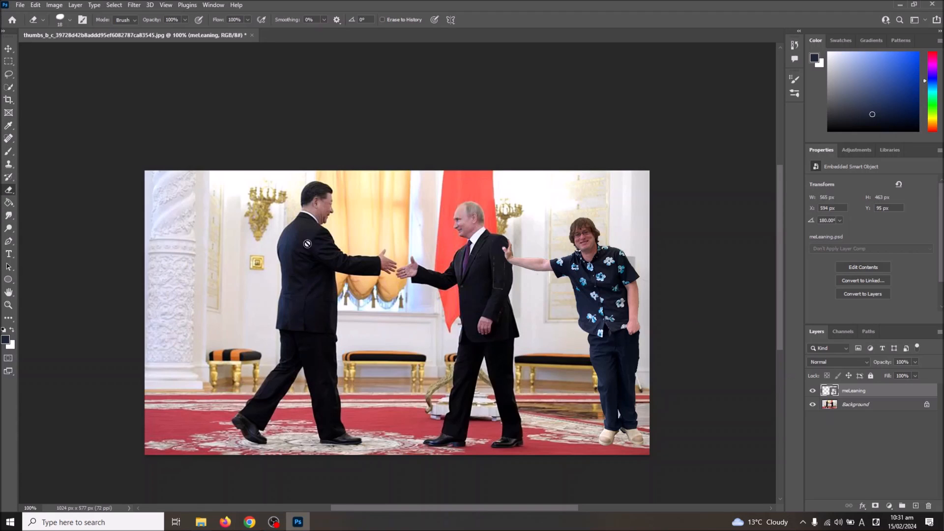
pyautogui.click(9, 48)
pyautogui.moveTo(592, 291)
pyautogui.mouseDown()
pyautogui.moveTo(535, 284)
pyautogui.moveTo(574, 289)
pyautogui.mouseUp()
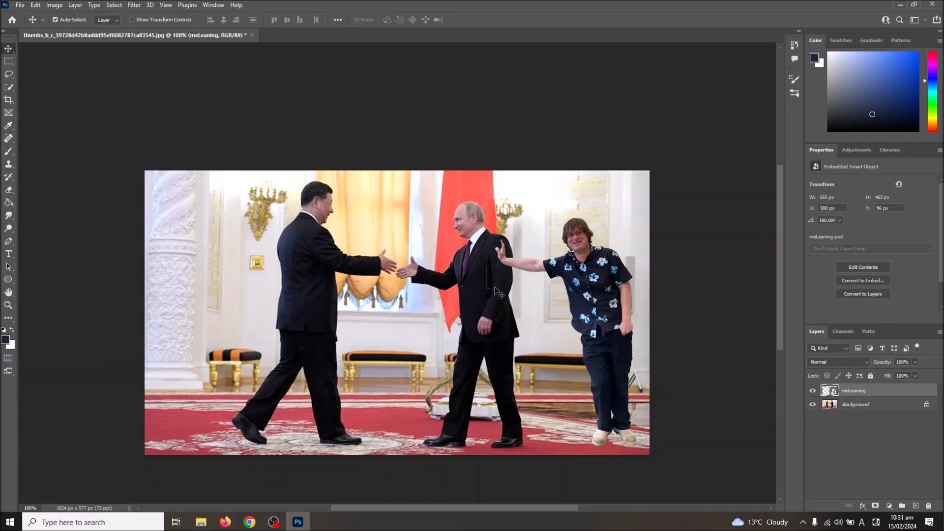
pyautogui.moveTo(608, 326)
pyautogui.mouseDown()
pyautogui.moveTo(597, 320)
pyautogui.moveTo(614, 324)
pyautogui.moveTo(608, 315)
pyautogui.moveTo(620, 309)
pyautogui.moveTo(609, 322)
pyautogui.moveTo(617, 323)
pyautogui.moveTo(592, 324)
pyautogui.moveTo(625, 322)
pyautogui.moveTo(612, 324)
pyautogui.mouseUp()
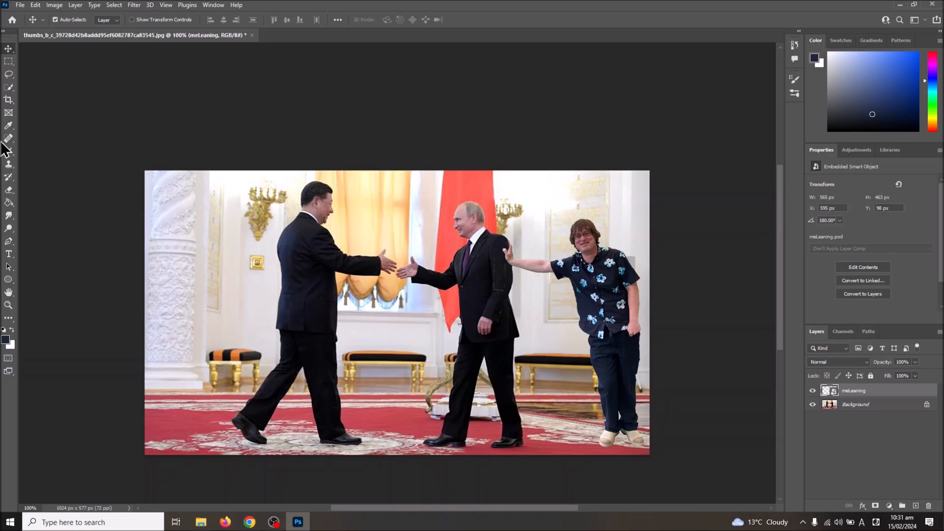
# Apply the Eraser to the meLeaning smart object and rasterize it into a pixel layer.
pyautogui.click(8, 191)
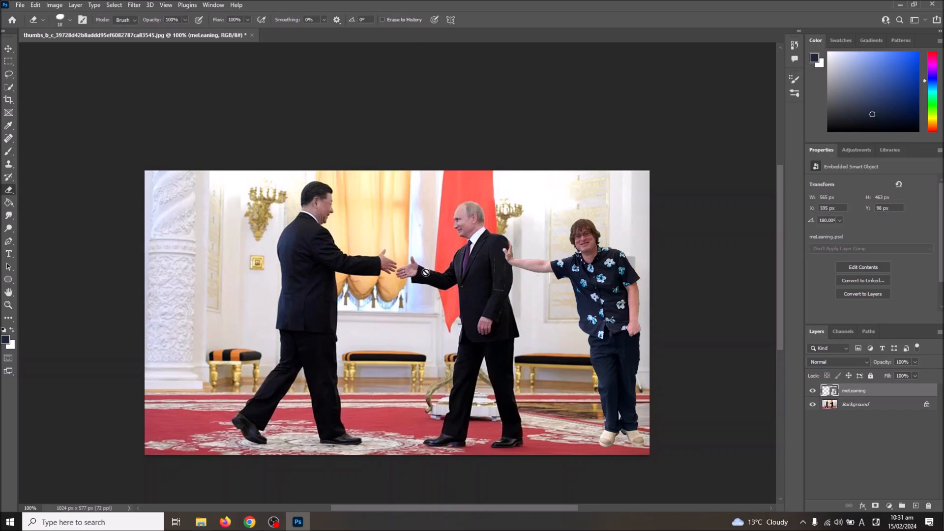
pyautogui.click(501, 299)
pyautogui.click(457, 199)
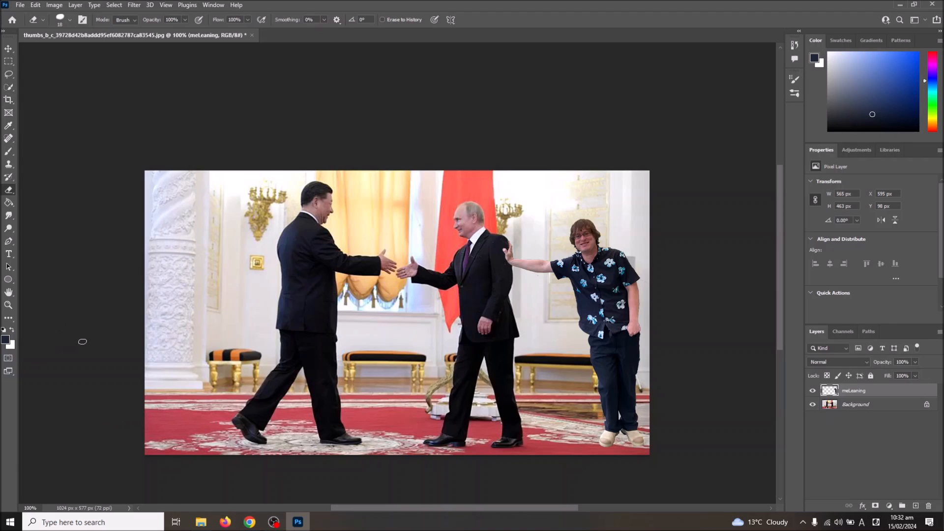
# Select both of the man's shoes on the meLeaning layer using a 12 px Quick Selection brush.
pyautogui.hotkey('ctrl', '+')
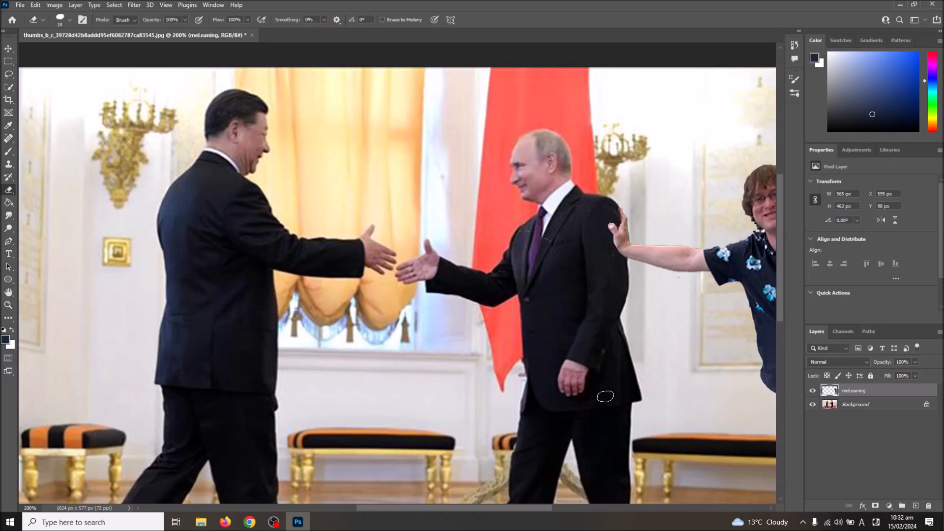
pyautogui.scroll(-3, 605, 396)
pyautogui.moveTo(516, 508); pyautogui.dragTo(735, 506)
pyautogui.moveTo(590, 518); pyautogui.dragTo(474, 501)
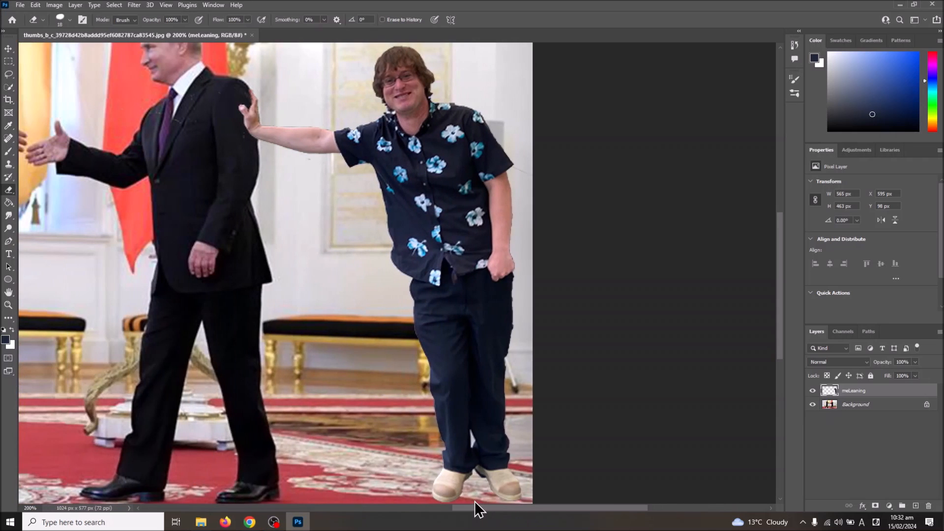
pyautogui.scroll(-1, 285, 254)
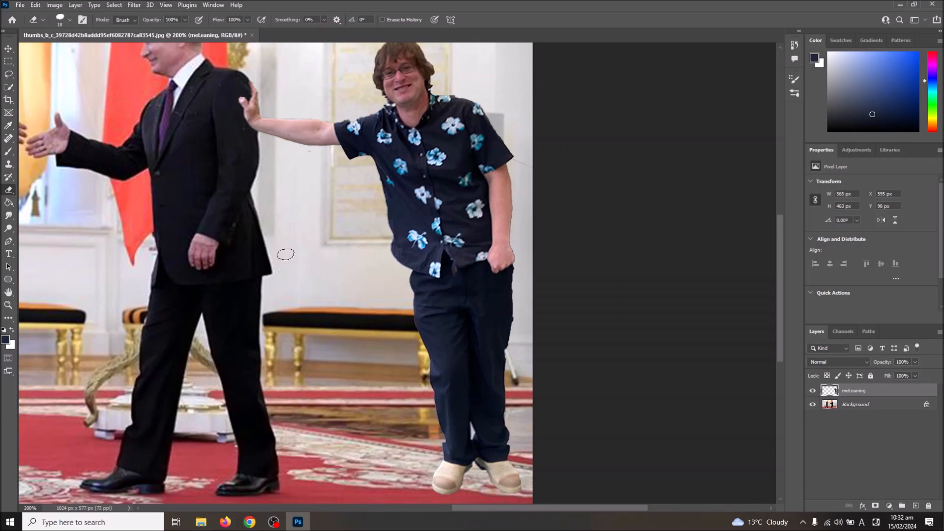
pyautogui.click(9, 88)
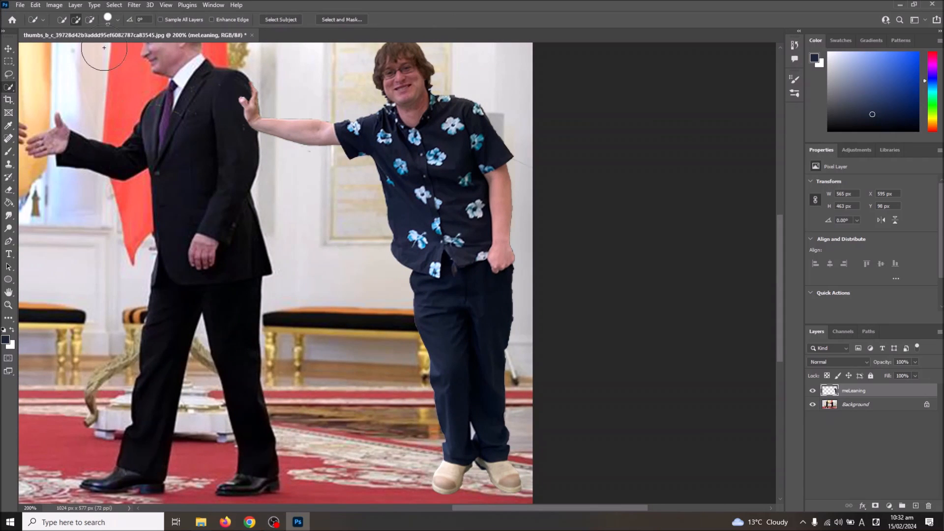
pyautogui.click(117, 20)
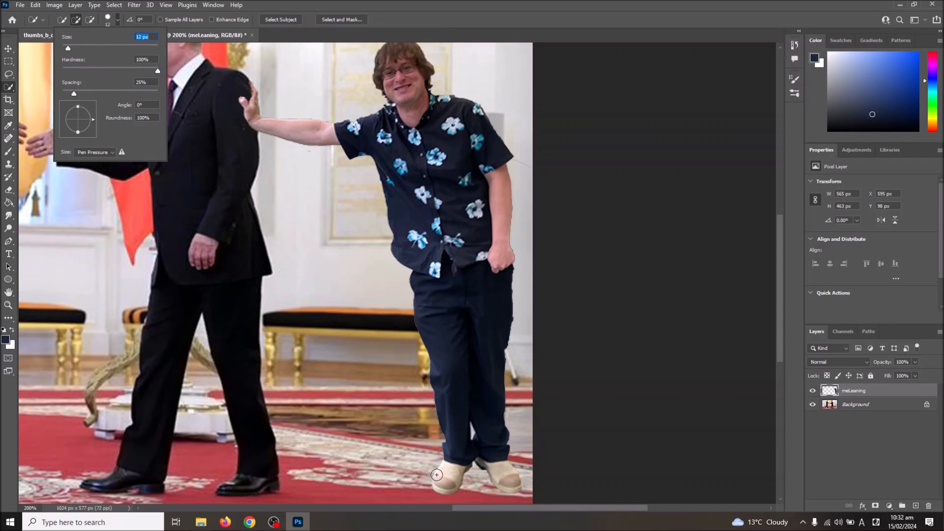
pyautogui.moveTo(441, 480); pyautogui.dragTo(447, 465)
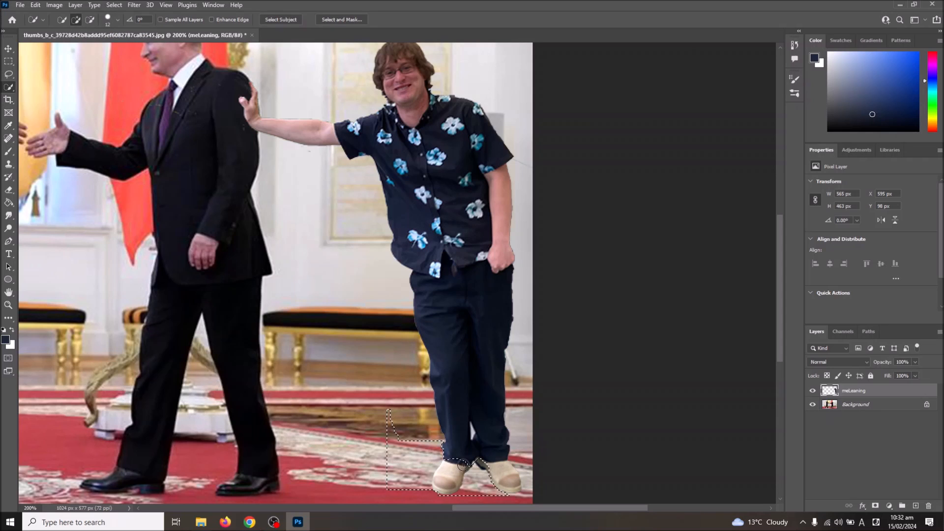
pyautogui.moveTo(487, 469); pyautogui.dragTo(505, 469)
pyautogui.click(503, 463)
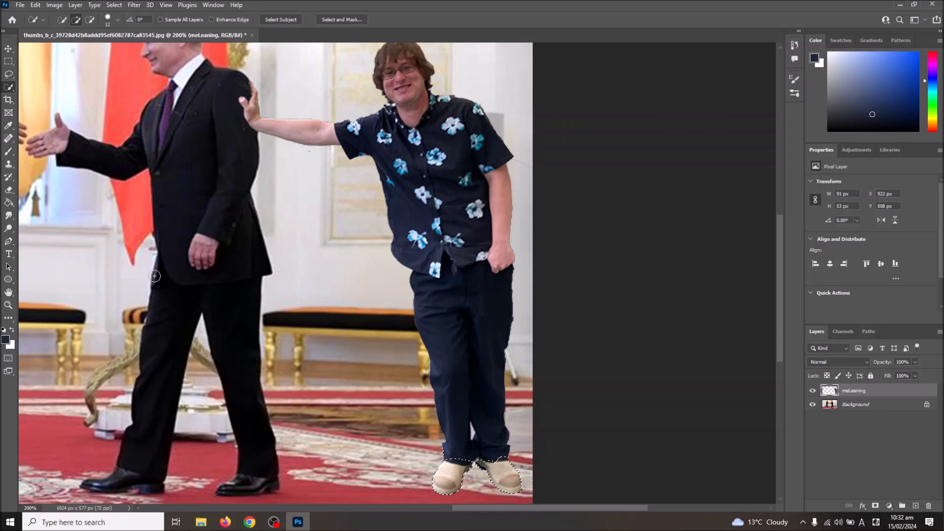
# Subtract the trouser hem above the shoes from the shoe selection on the meLeaning layer using Quick Selection.
pyautogui.click(90, 20)
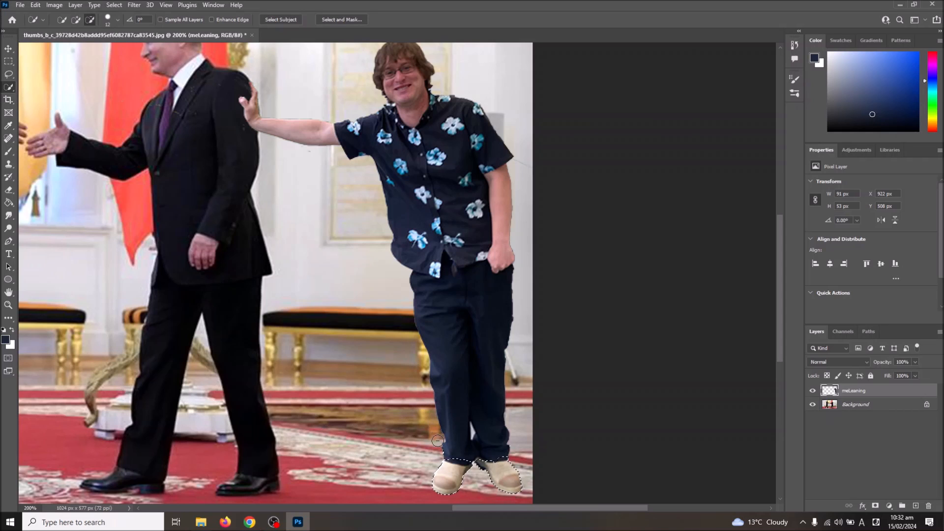
pyautogui.click(501, 454)
pyautogui.click(32, 5)
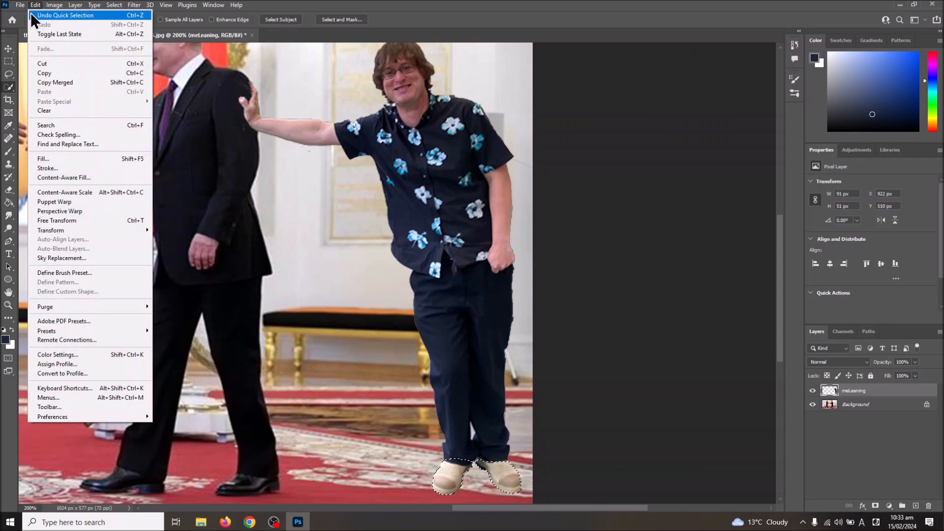
pyautogui.moveTo(120, 4)
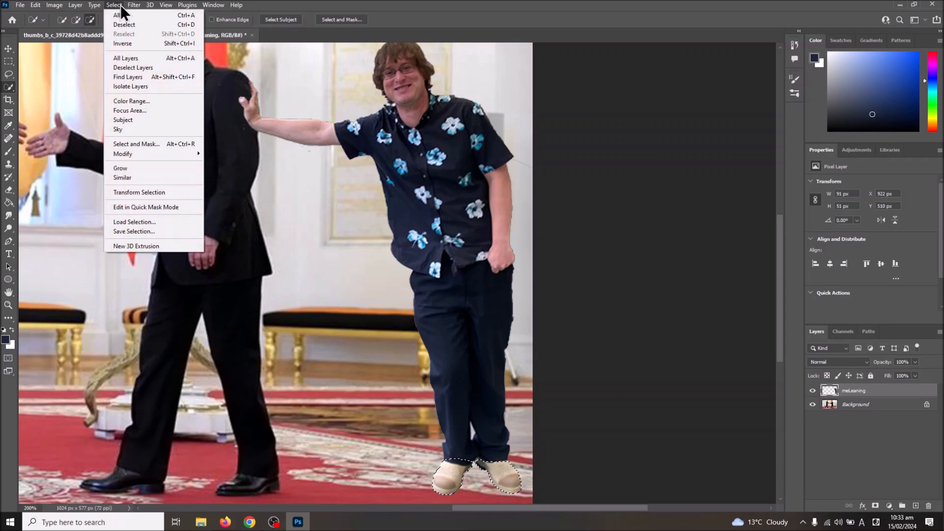
pyautogui.moveTo(33, 5)
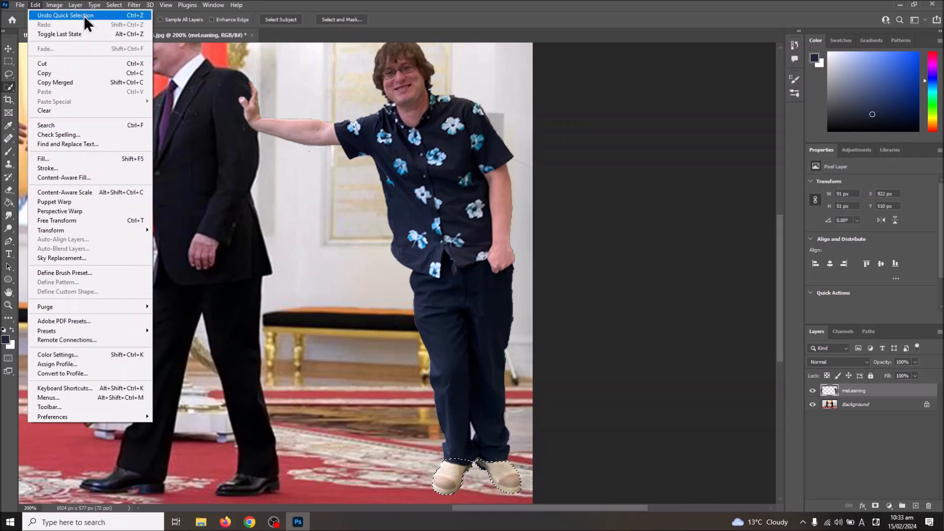
pyautogui.moveTo(75, 8)
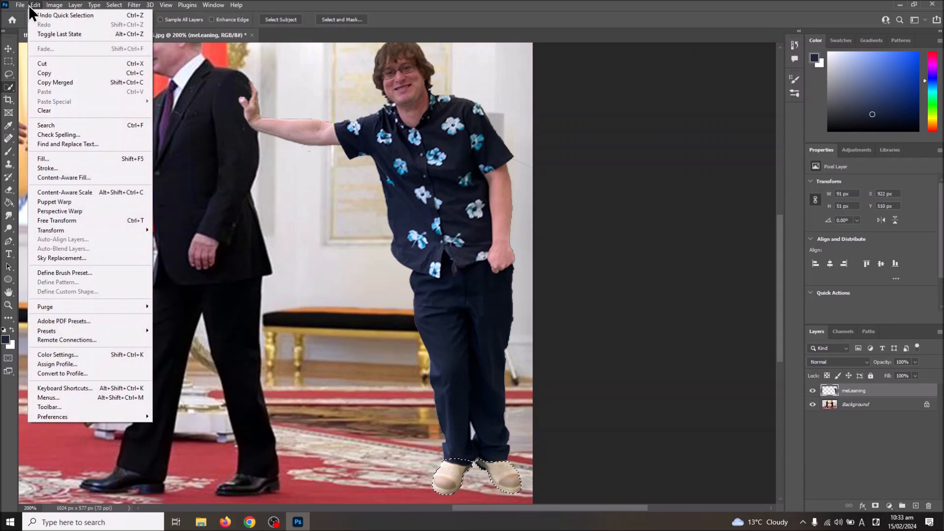
pyautogui.click(82, 220)
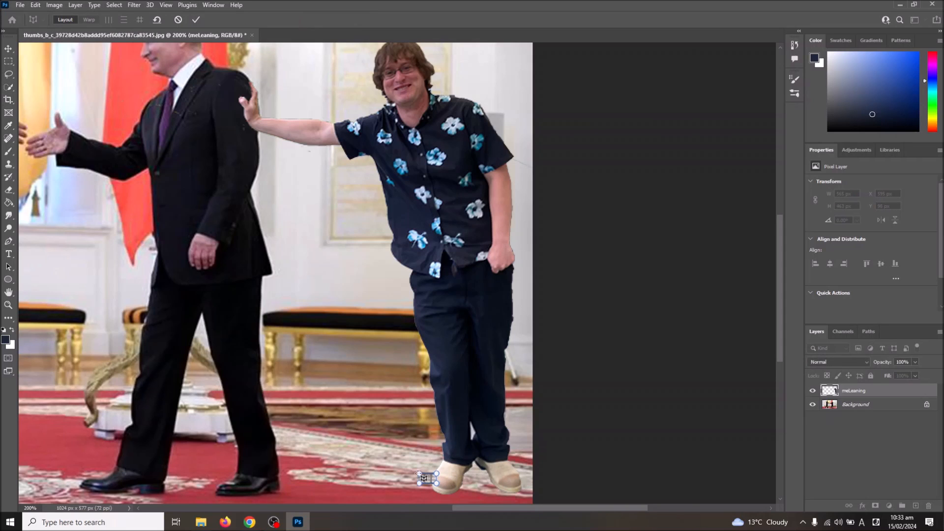
pyautogui.click(495, 484)
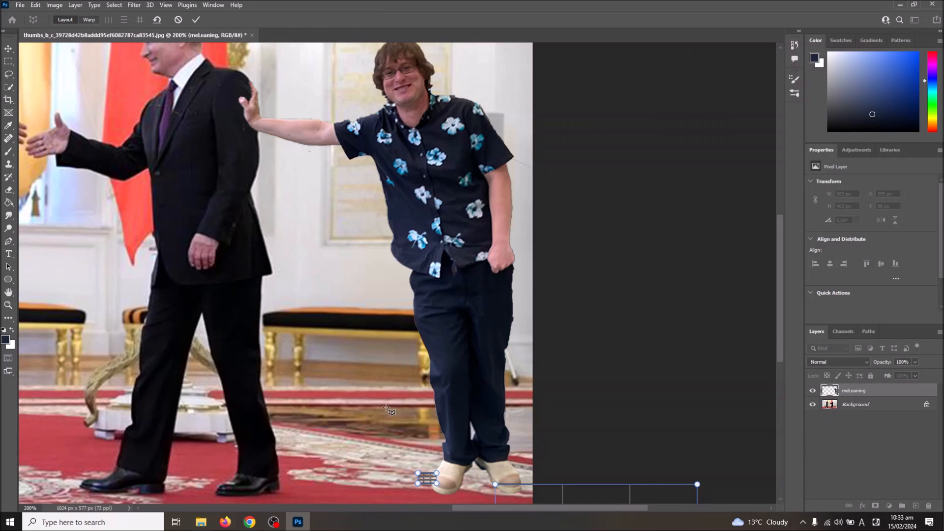
pyautogui.click(9, 61)
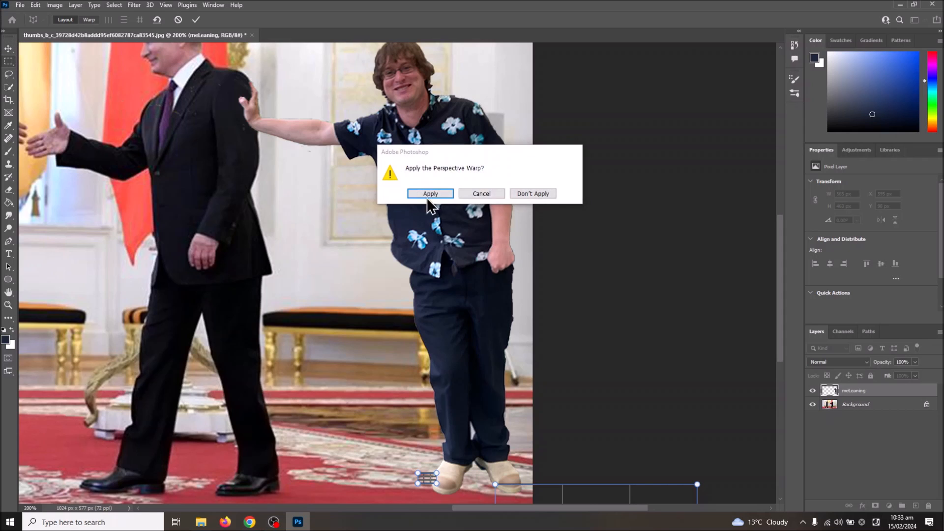
pyautogui.click(524, 194)
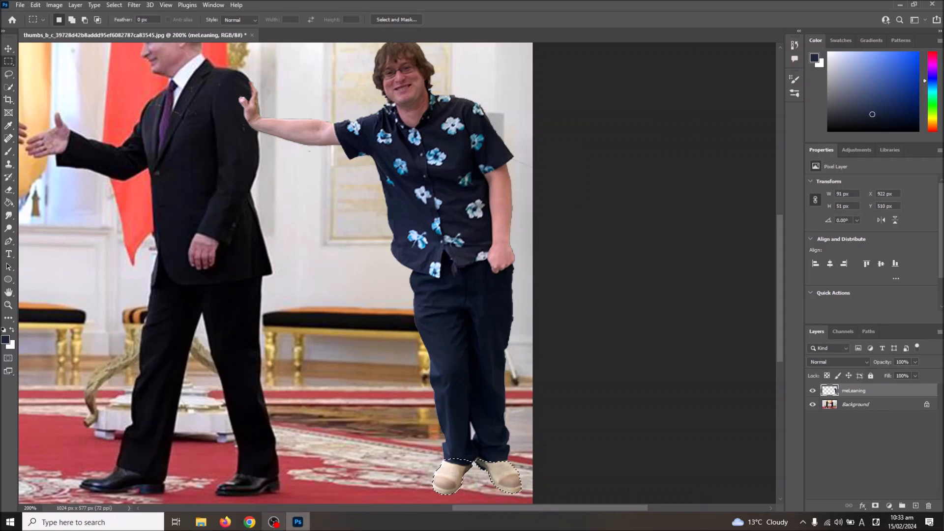
pyautogui.click(270, 524)
pyautogui.click(708, 356)
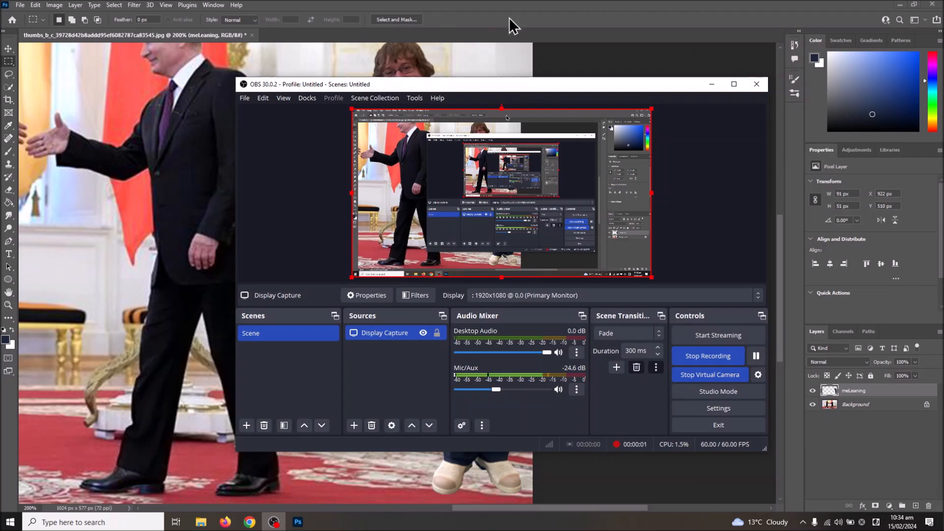
pyautogui.click(510, 20)
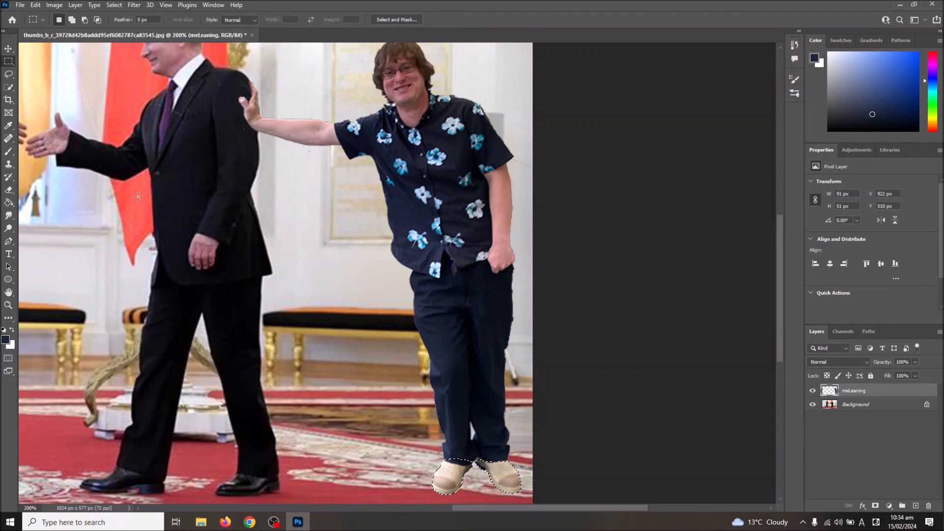
# Distort the selected shoes, flattening them to about 85% of their height with a slight tilt of about -0.9°.
pyautogui.click(36, 6)
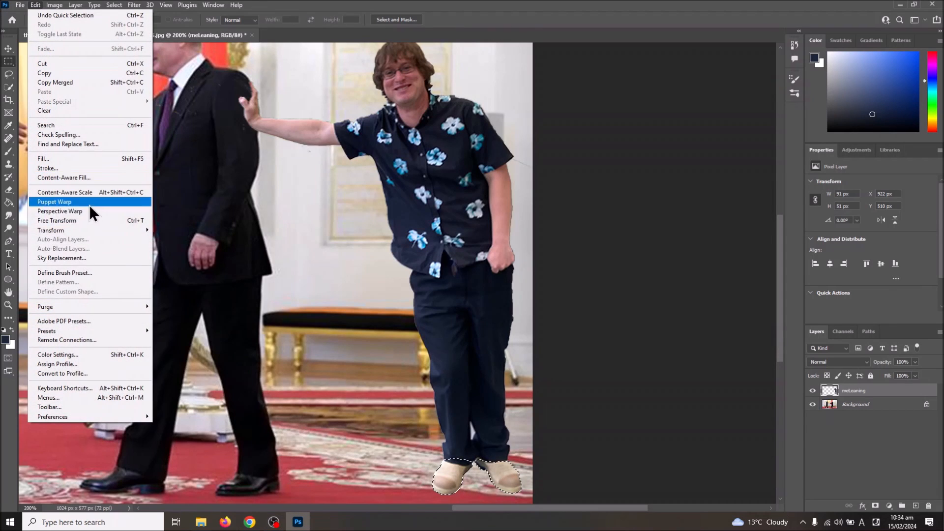
pyautogui.moveTo(100, 230)
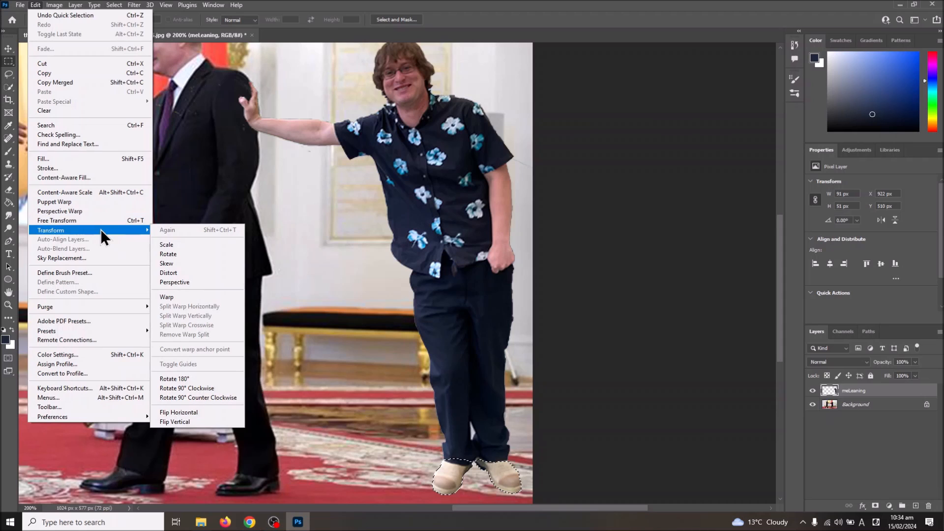
pyautogui.click(174, 273)
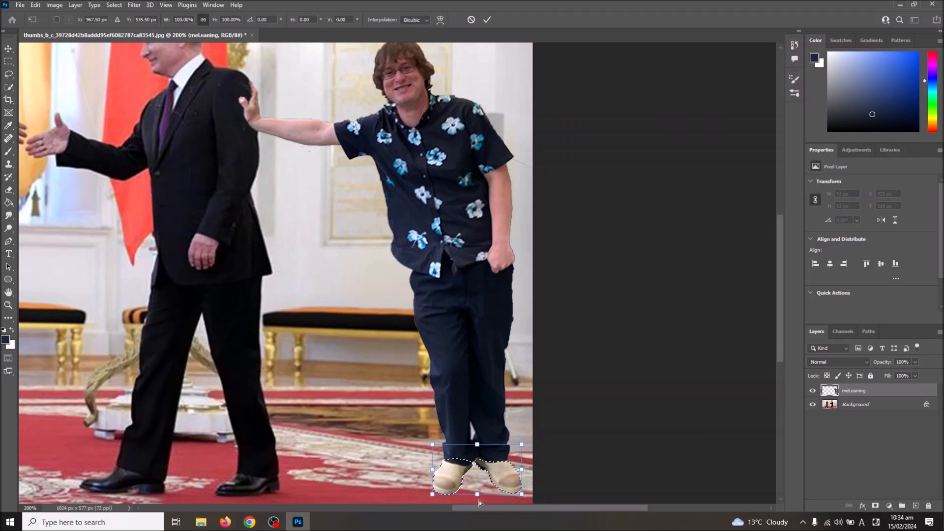
pyautogui.moveTo(479, 496)
pyautogui.mouseDown()
pyautogui.moveTo(458, 491)
pyautogui.moveTo(476, 490)
pyautogui.mouseUp()
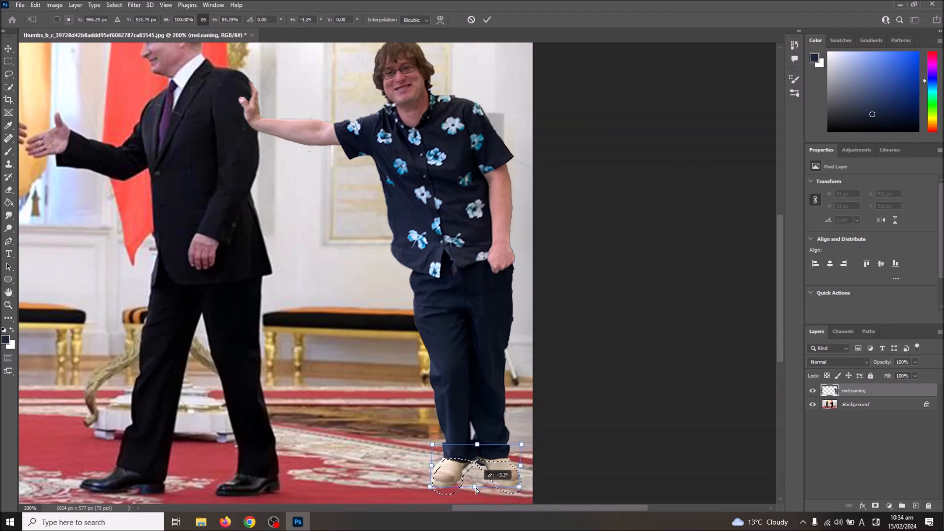
pyautogui.moveTo(432, 465)
pyautogui.mouseDown()
pyautogui.moveTo(396, 465)
pyautogui.moveTo(431, 464)
pyautogui.mouseUp()
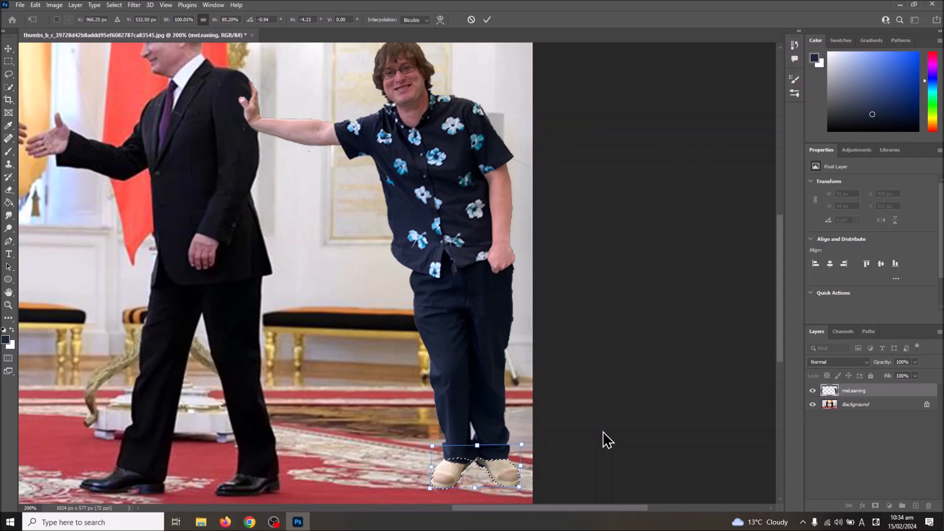
pyautogui.scroll(-2, 580, 442)
pyautogui.moveTo(474, 441); pyautogui.dragTo(476, 439)
pyautogui.hotkey('ctrl', 'z')
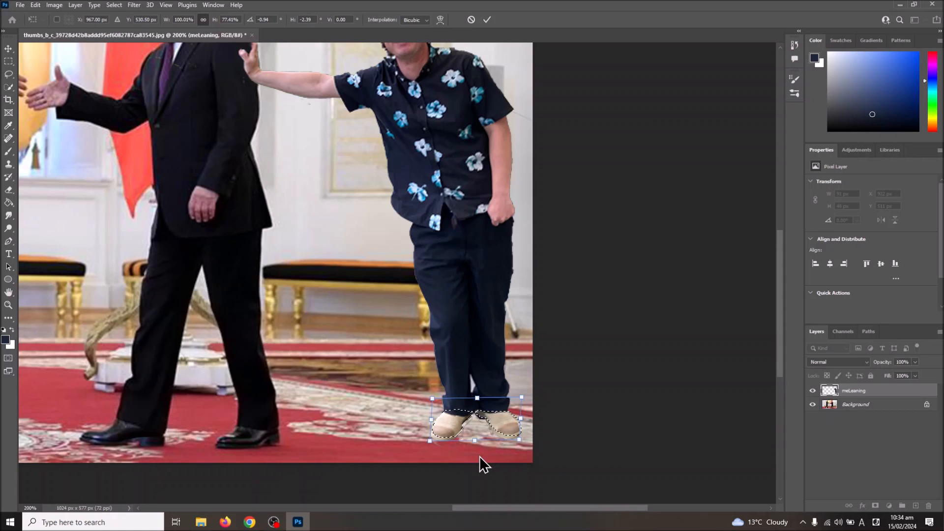
# Skew the shoes' lower corner outward toward Putin, widening them to about 120%, and commit the transform.
pyautogui.click(35, 5)
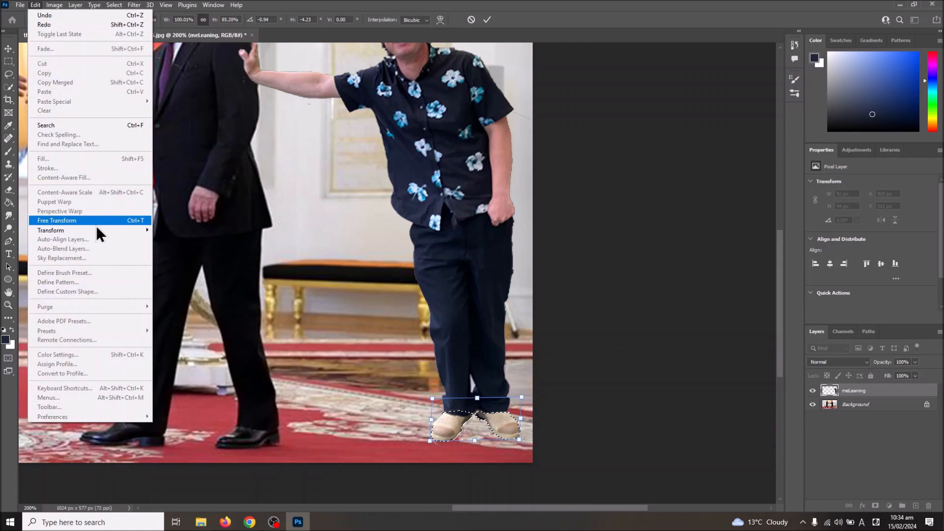
pyautogui.moveTo(99, 230)
pyautogui.click(181, 265)
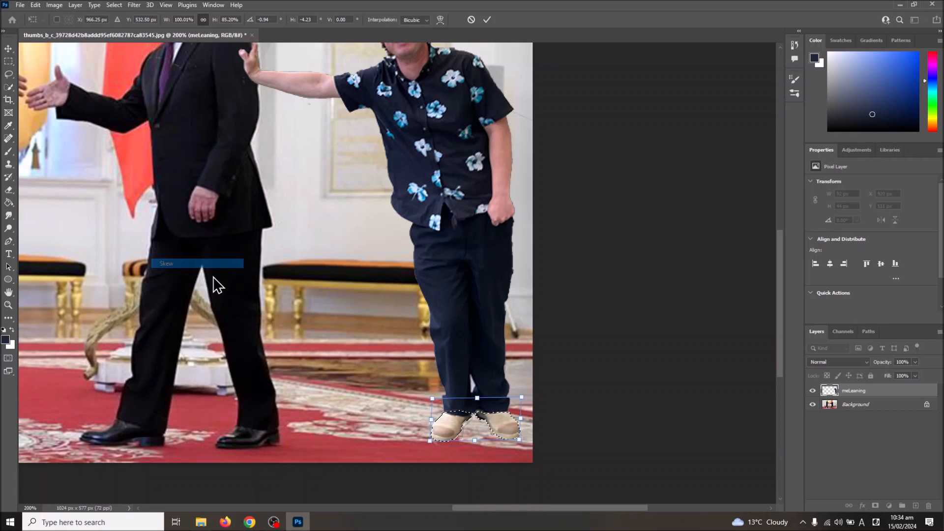
pyautogui.moveTo(430, 439); pyautogui.dragTo(412, 432)
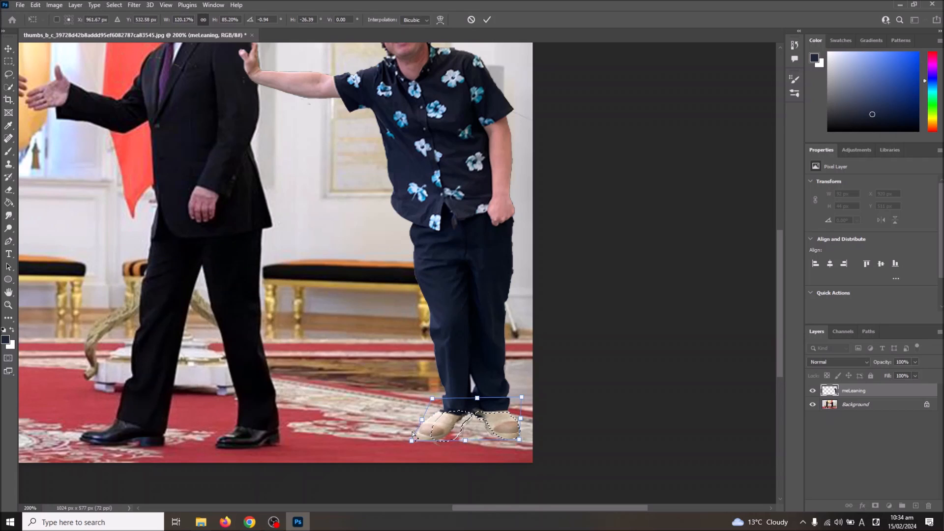
pyautogui.press('Return')
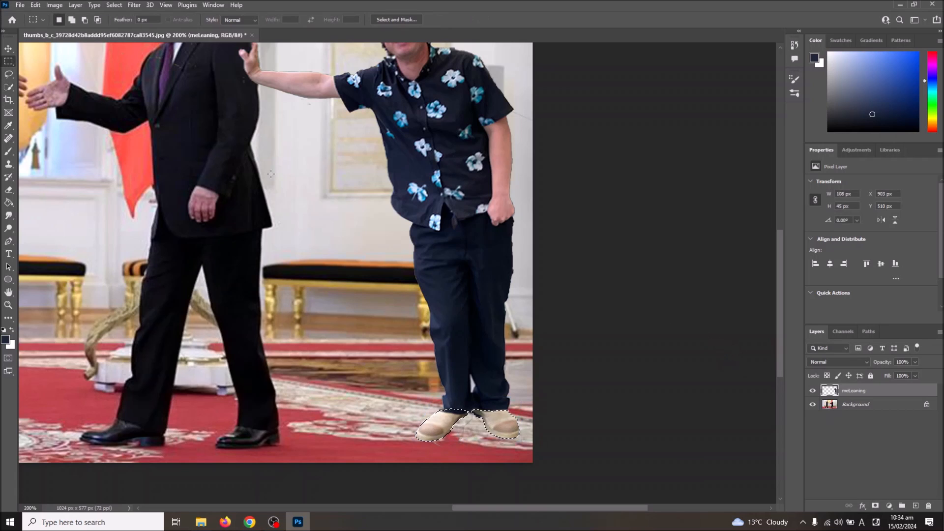
# Clear the selection around the reshaped shoes and review the whole composite.
pyautogui.click(8, 49)
pyautogui.click(298, 184)
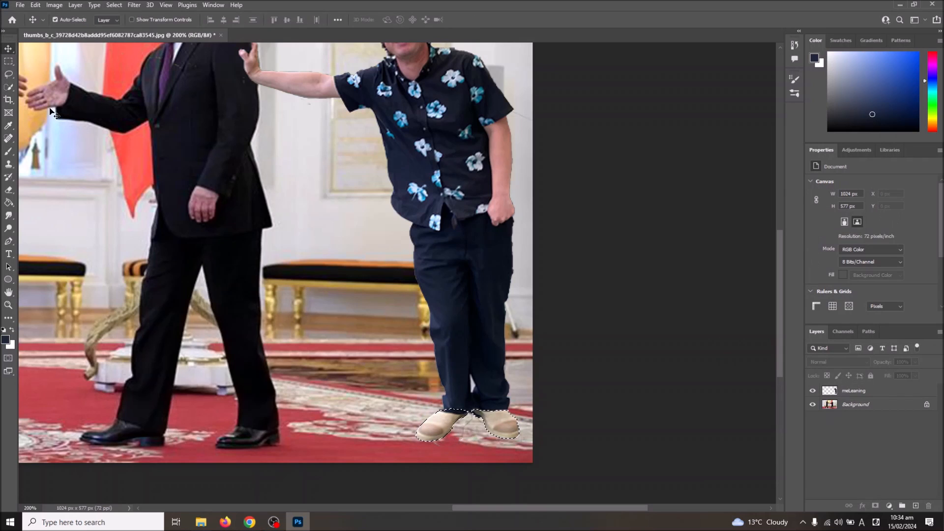
pyautogui.click(8, 61)
pyautogui.click(154, 122)
pyautogui.scroll(-5, 207, 161)
pyautogui.scroll(4, 208, 161)
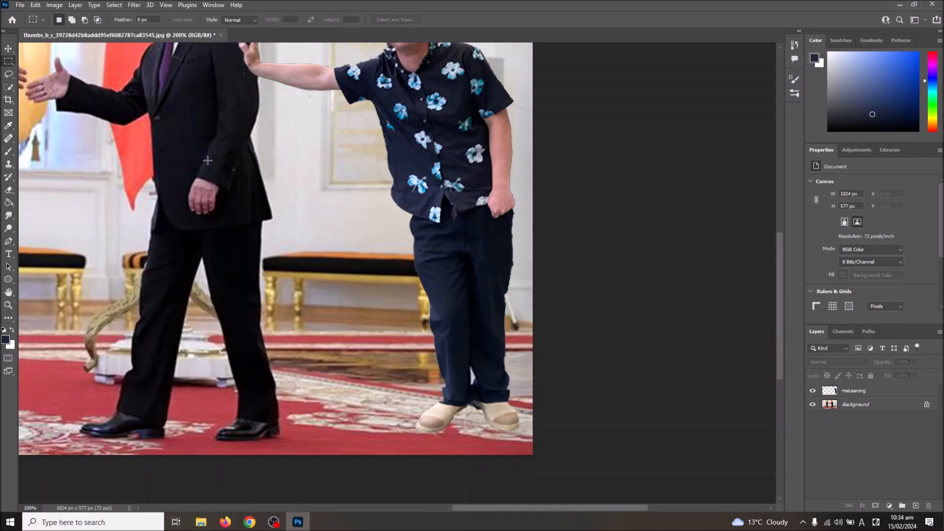
pyautogui.scroll(-4, 208, 161)
pyautogui.scroll(2, 208, 160)
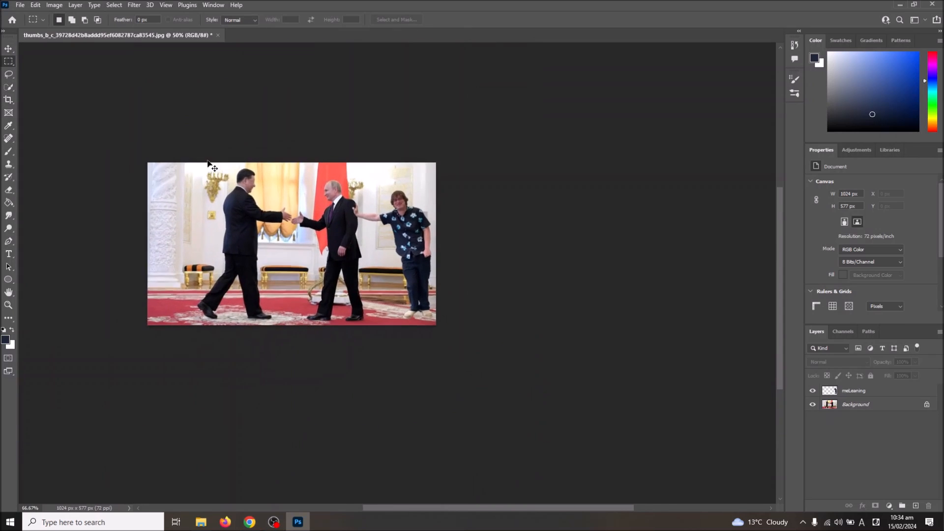